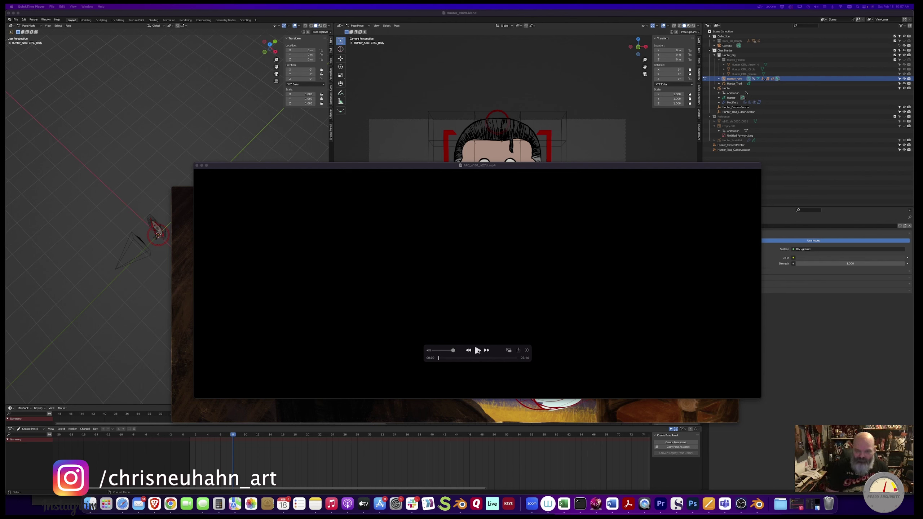
Play the finished forest shot of the moustached character and close its video
{"action": "left_click", "coordinate": [478, 351]}
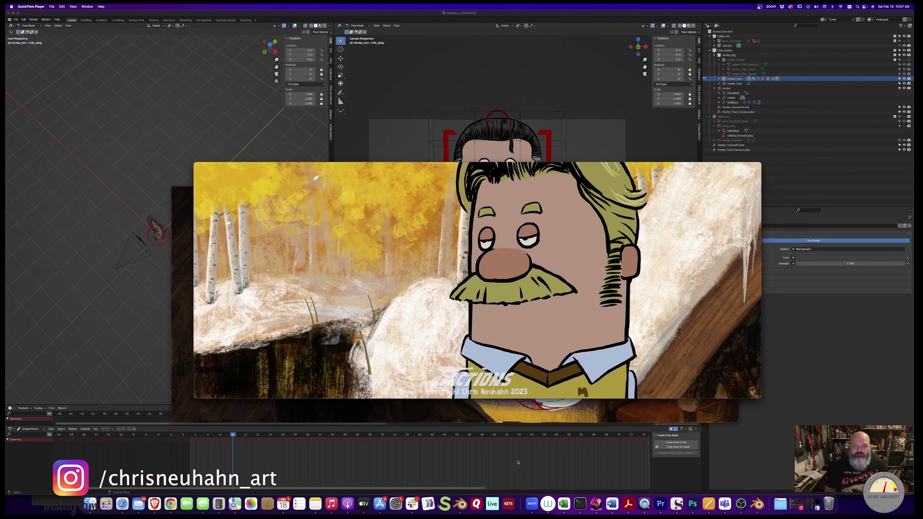
{"action": "left_click", "coordinate": [200, 168]}
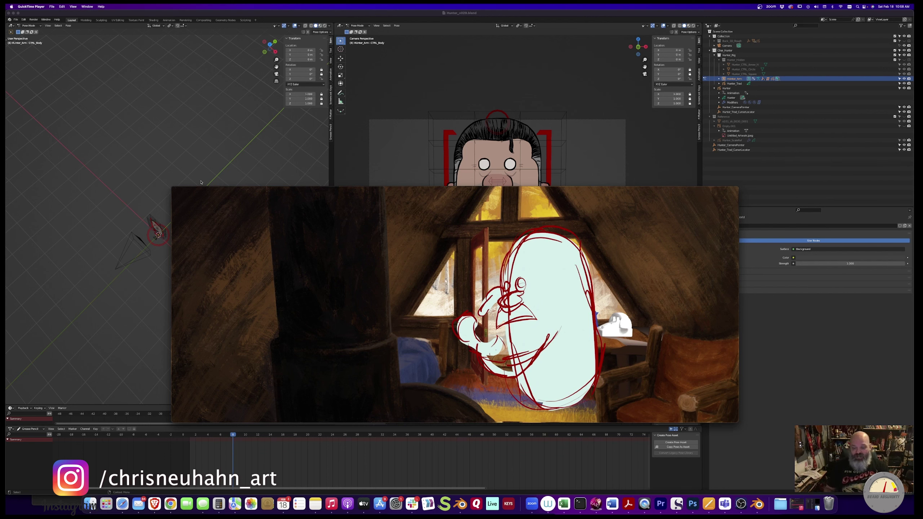
Scrub and play the rough cabin animation clip, pausing where the sketched character faces the viewer
{"action": "mouse_move", "coordinate": [436, 369]}
{"action": "left_click_drag", "start_coordinate": [435, 384], "coordinate": [430, 385]}
{"action": "key", "text": "space"}
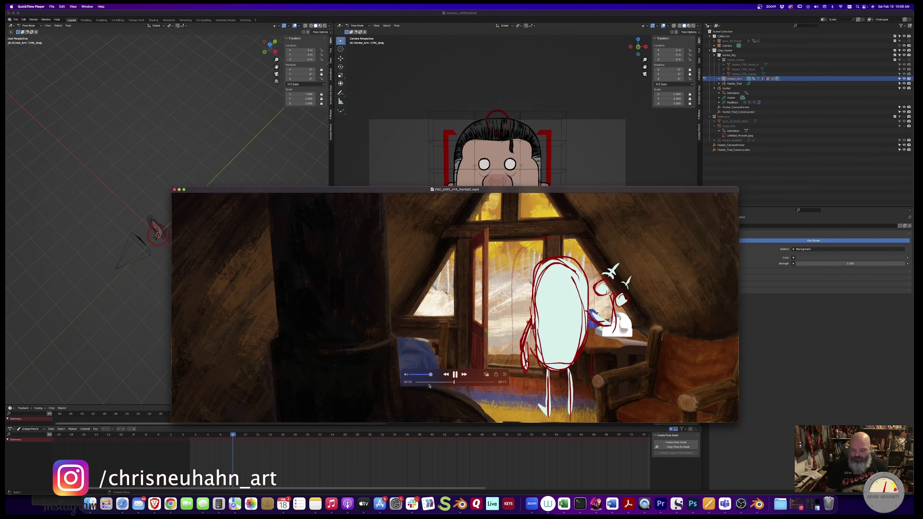
{"action": "key", "text": "space"}
{"action": "left_click_drag", "start_coordinate": [455, 383], "coordinate": [434, 384]}
{"action": "key", "text": "space"}
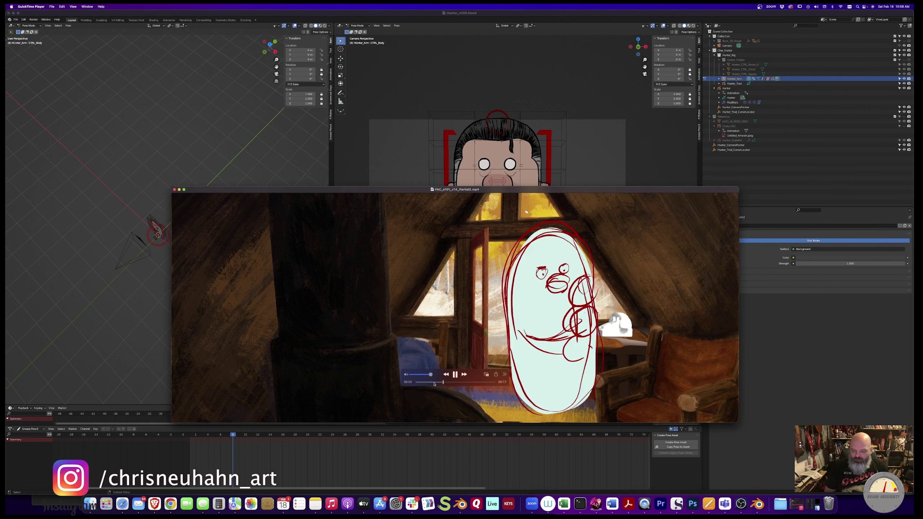
{"action": "key", "text": "space"}
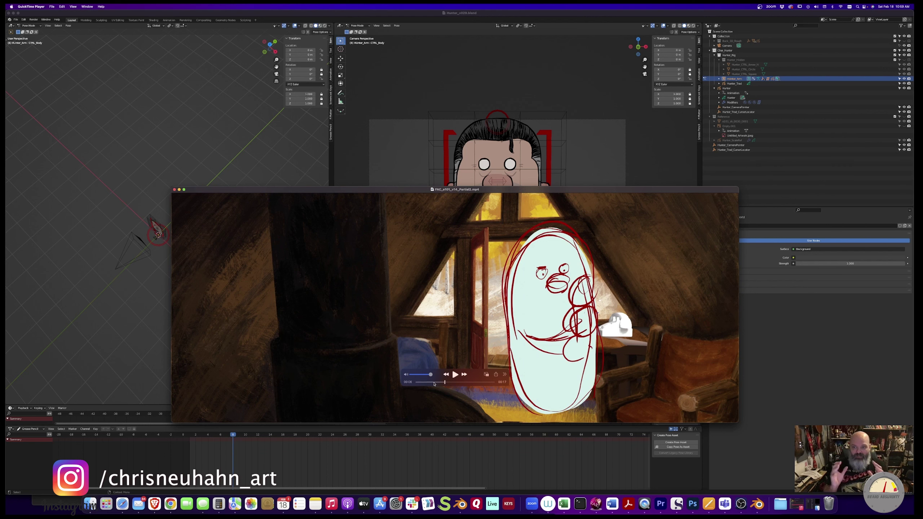
Switch to the Blender cabin scene, play its rough arm animation, and return to the Hunter rig file
{"action": "left_click", "coordinate": [745, 421]}
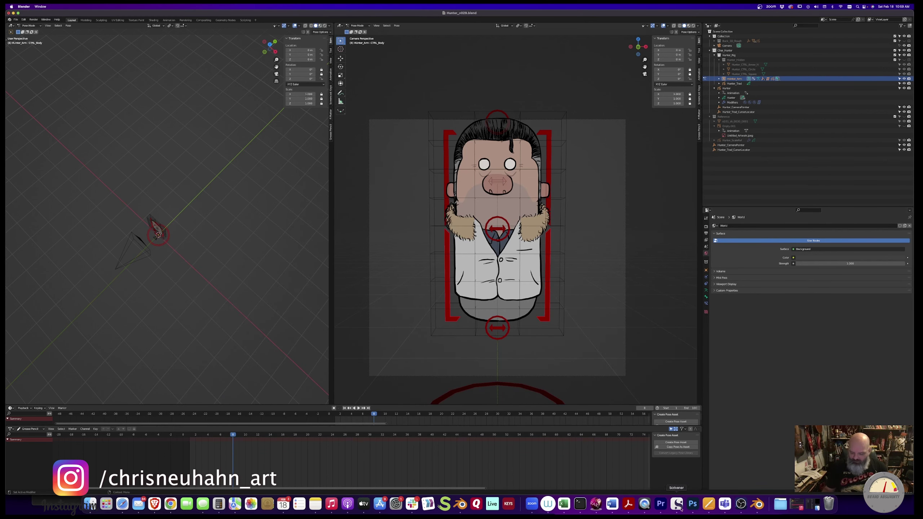
{"action": "left_click", "coordinate": [460, 504]}
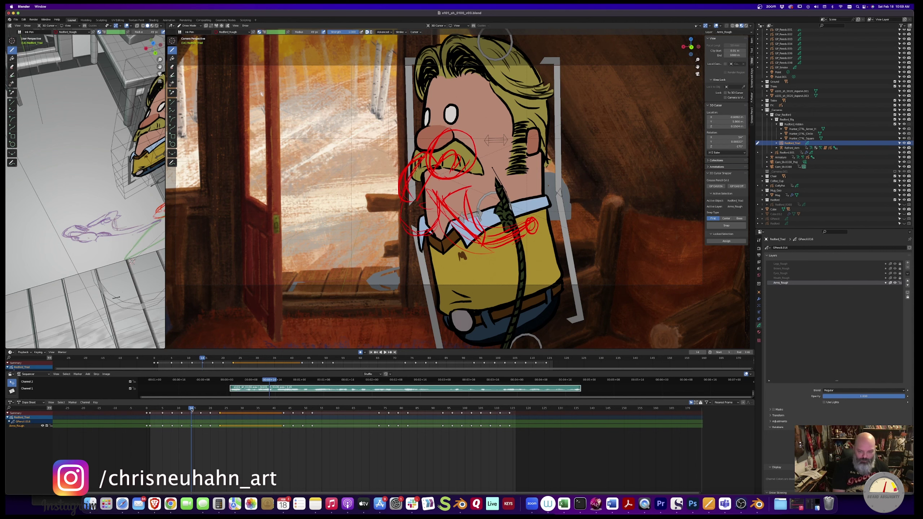
{"action": "key", "text": "space"}
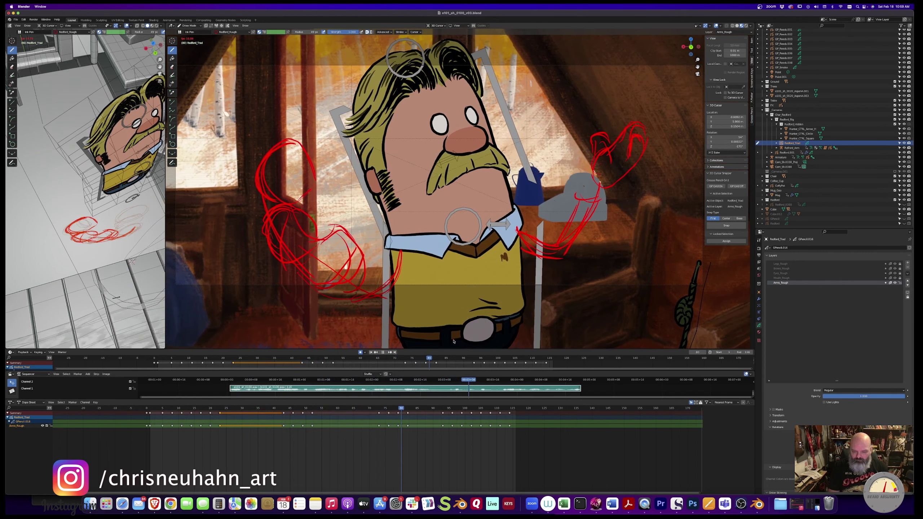
{"action": "key", "text": "space"}
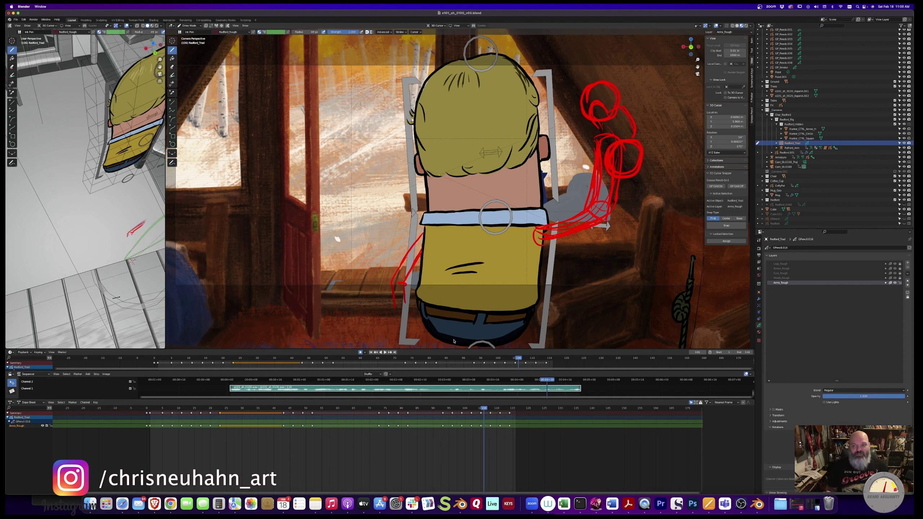
{"action": "left_click", "coordinate": [757, 504]}
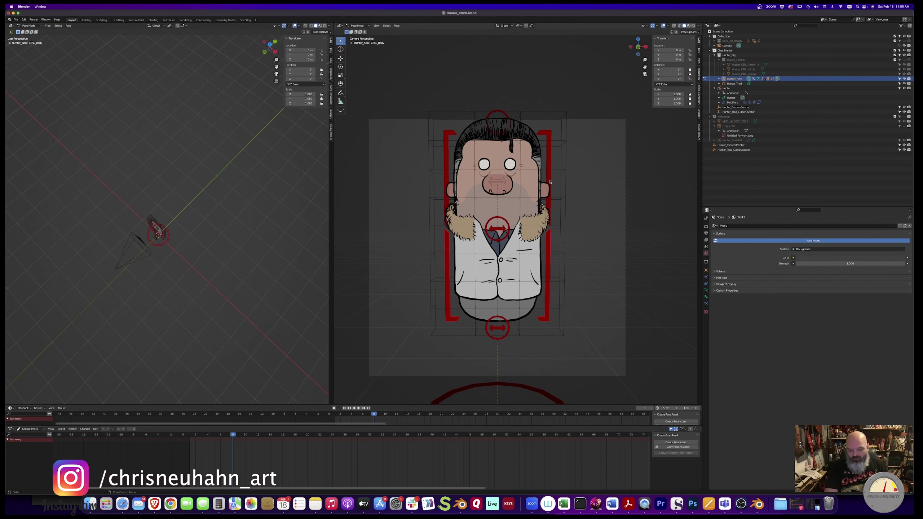
Try tilting the Hunter character's head with the CTRL_Head bone
{"action": "left_click", "coordinate": [504, 229]}
{"action": "left_click", "coordinate": [550, 204]}
{"action": "key", "text": "r"}
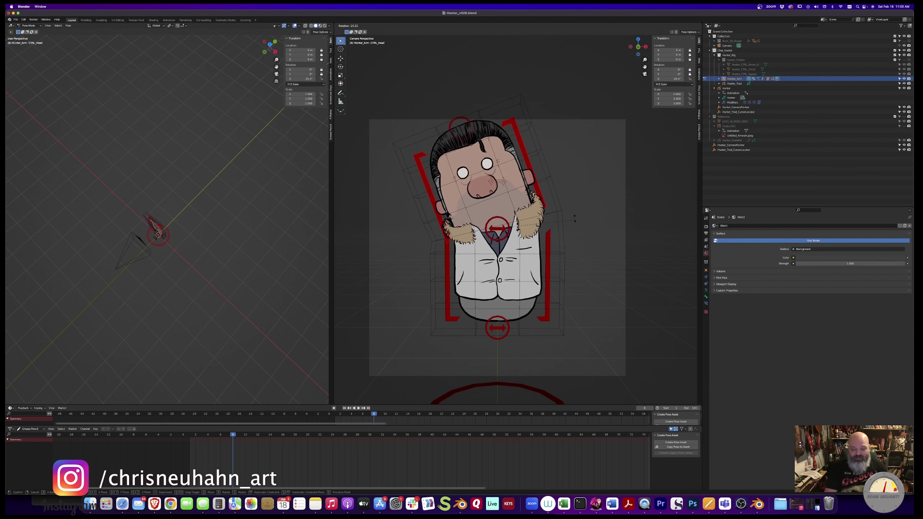
{"action": "key", "text": "Escape"}
Try moving and rotating the Hunter character's whole body with the CTRL_Body bone
{"action": "left_click", "coordinate": [576, 323]}
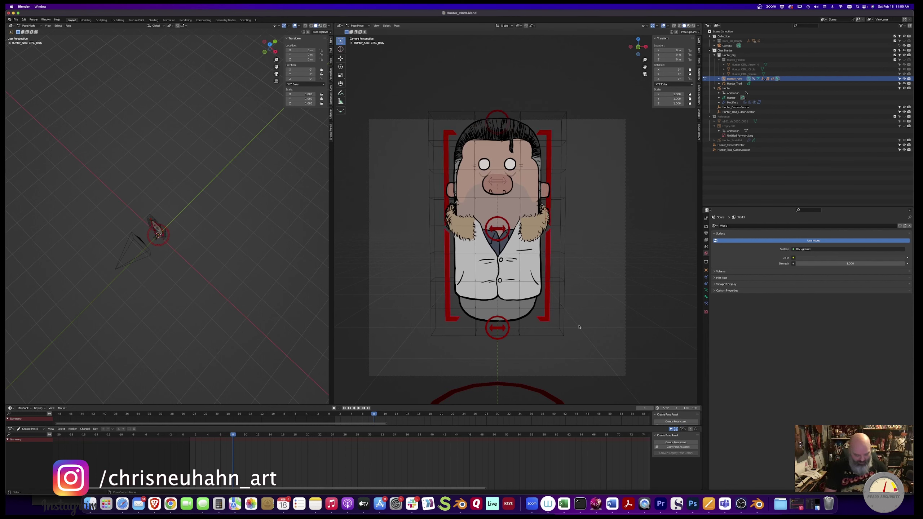
{"action": "key", "text": "g"}
{"action": "key", "text": "Escape"}
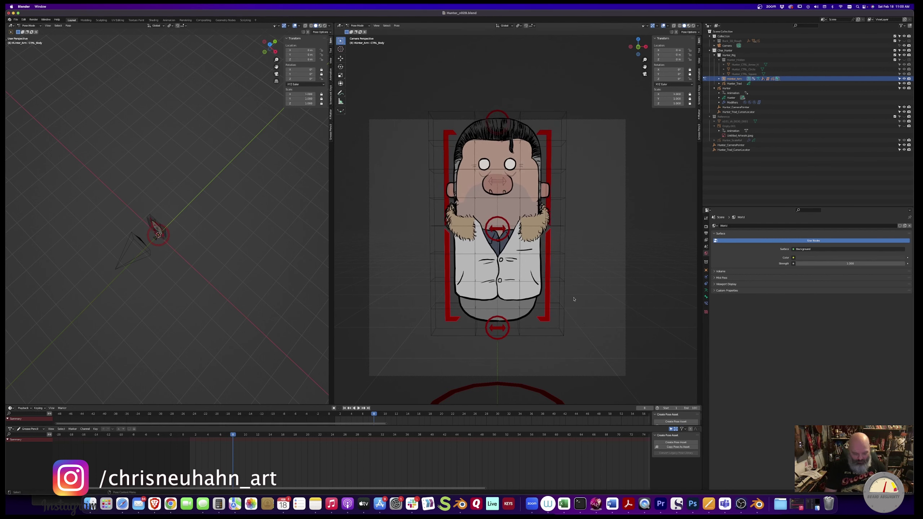
{"action": "key", "text": "r"}
{"action": "key", "text": "Escape"}
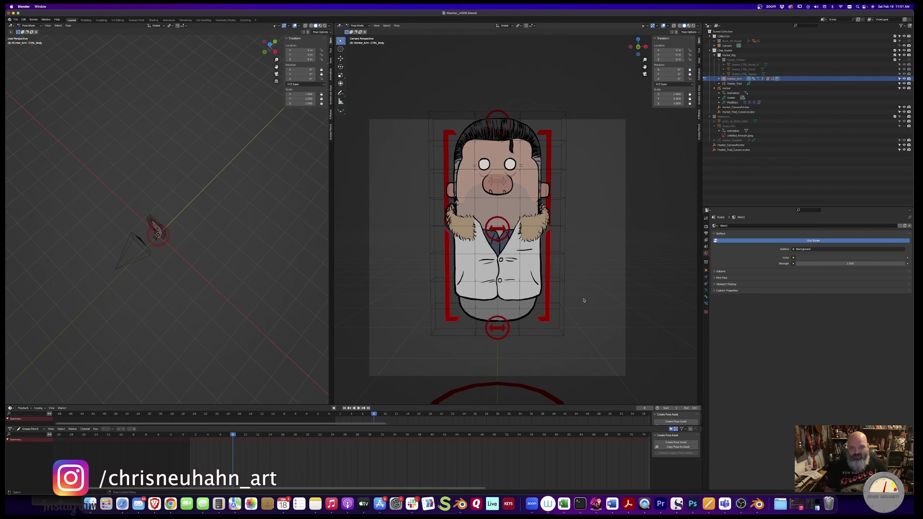
Try turning the torso sideways by moving the CTRL_Body_Turn control
{"action": "left_click", "coordinate": [503, 330]}
{"action": "key", "text": "g"}
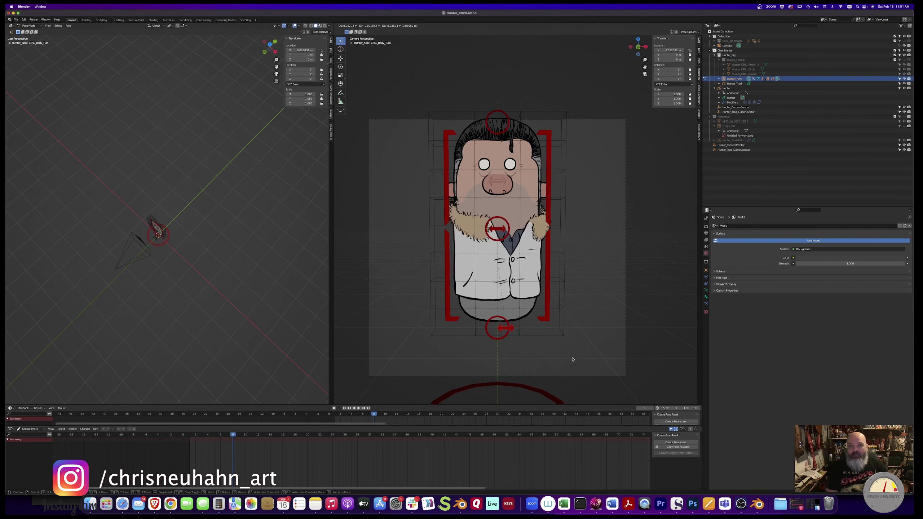
{"action": "key", "text": "Escape"}
Try turning the head toward profile by moving the CTRL_Head_Turn control
{"action": "left_click", "coordinate": [541, 278]}
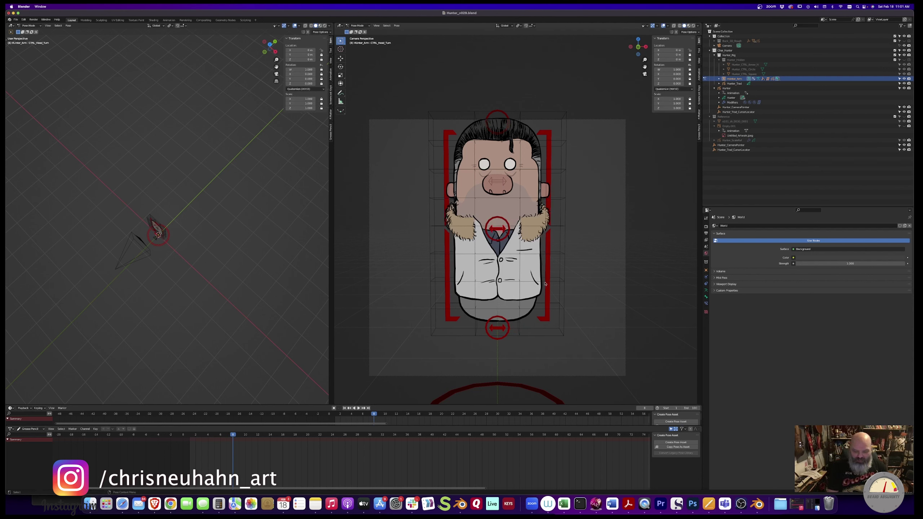
{"action": "key", "text": "g"}
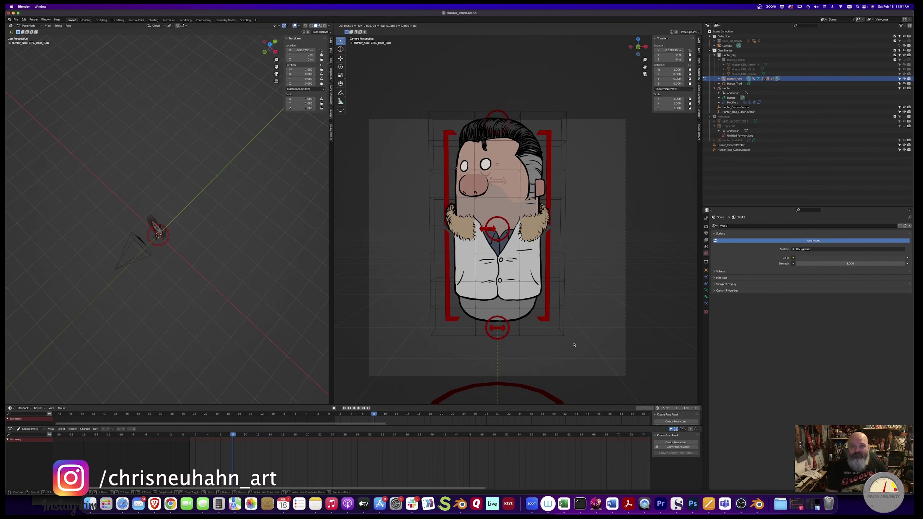
{"action": "left_click", "coordinate": [559, 305]}
{"action": "left_click", "coordinate": [559, 306]}
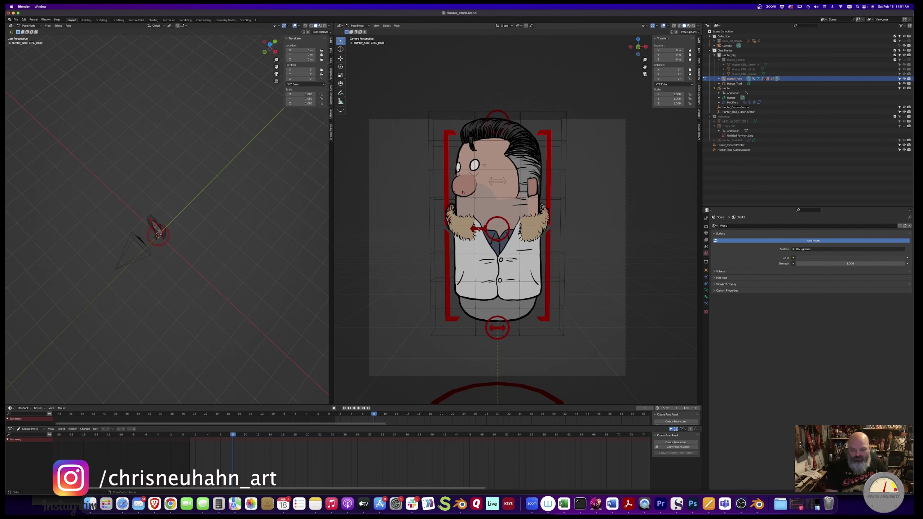
{"action": "left_click", "coordinate": [509, 252]}
{"action": "key", "text": "g"}
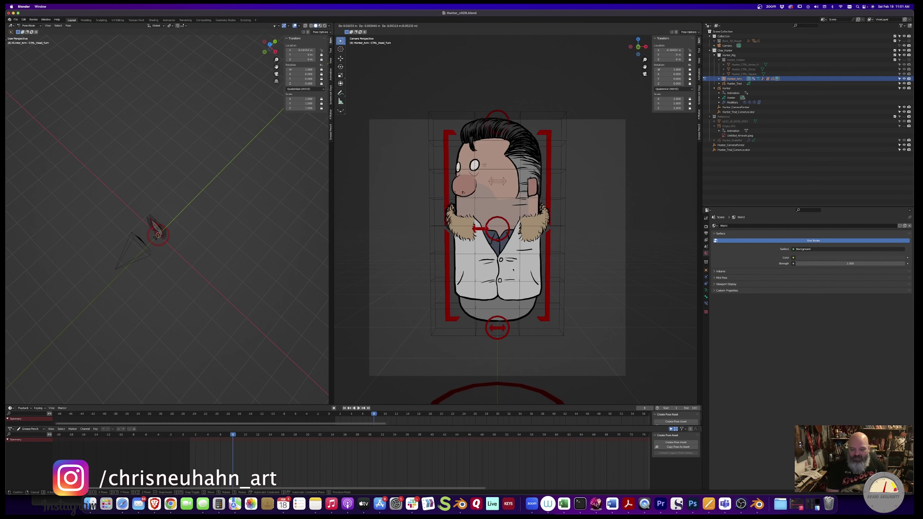
{"action": "left_click", "coordinate": [514, 269]}
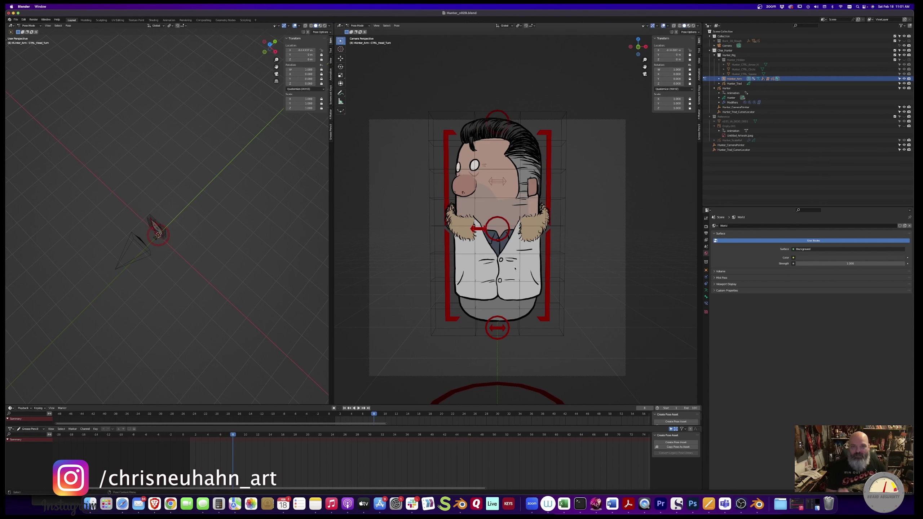
Go to the start frame and insert Location & Rotation keyframes on the rig controls in their default pose
{"action": "left_click", "coordinate": [544, 338]}
{"action": "key", "text": "shift+Left"}
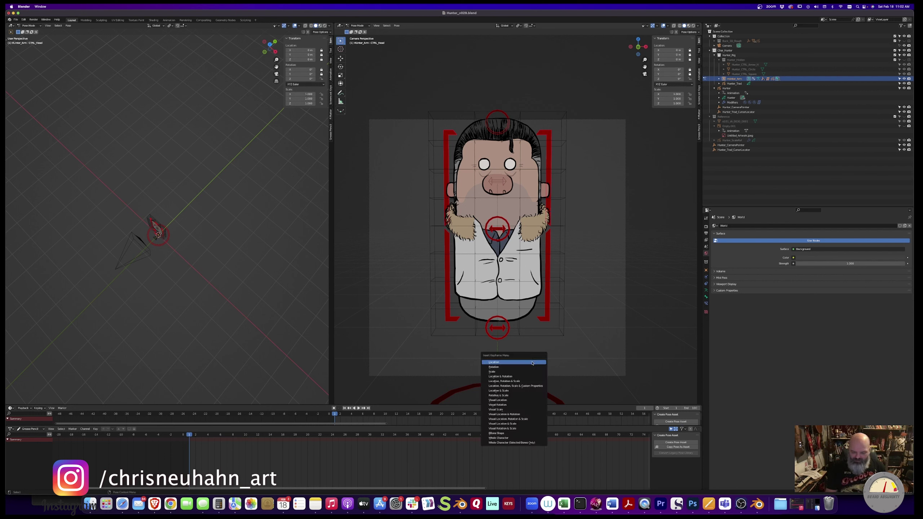
{"action": "left_click", "coordinate": [532, 363]}
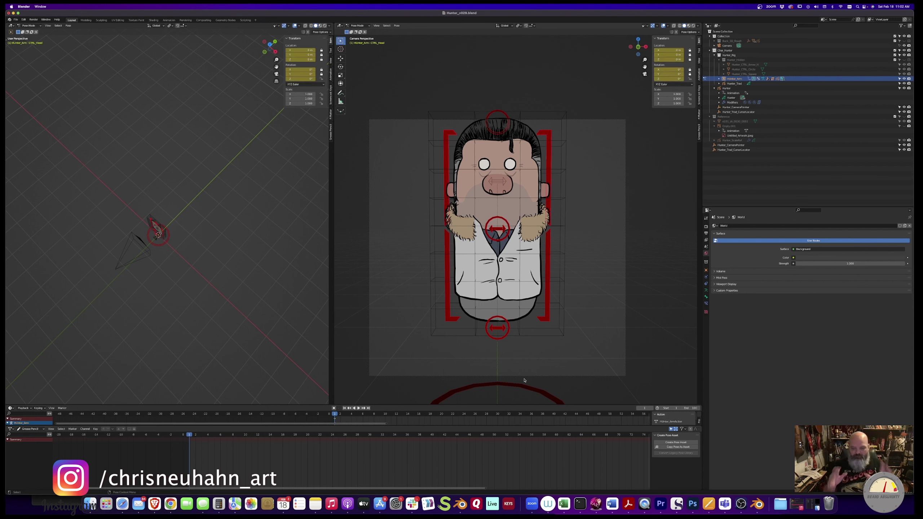
Tilt the body to the viewer's left with CTRL_Body and rotate CTRL_Head back toward upright
{"action": "left_click", "coordinate": [548, 300]}
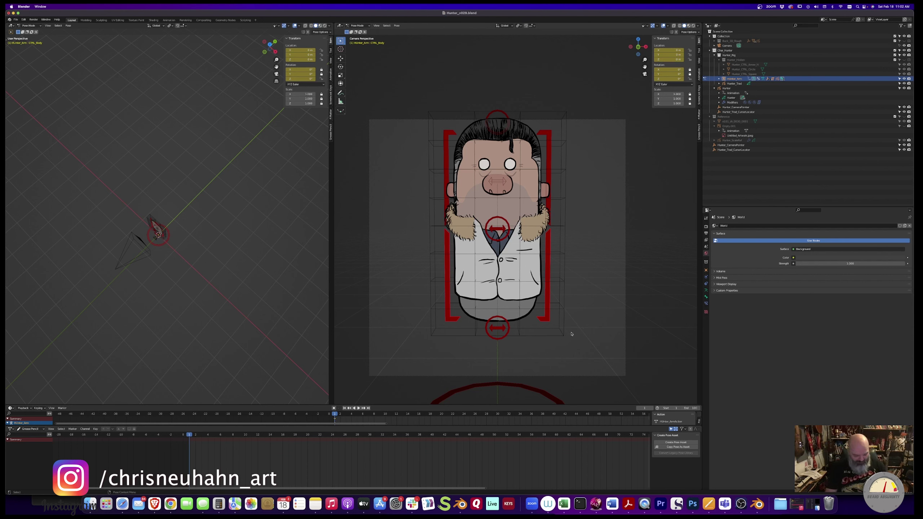
{"action": "key", "text": "r"}
{"action": "left_click", "coordinate": [558, 315]}
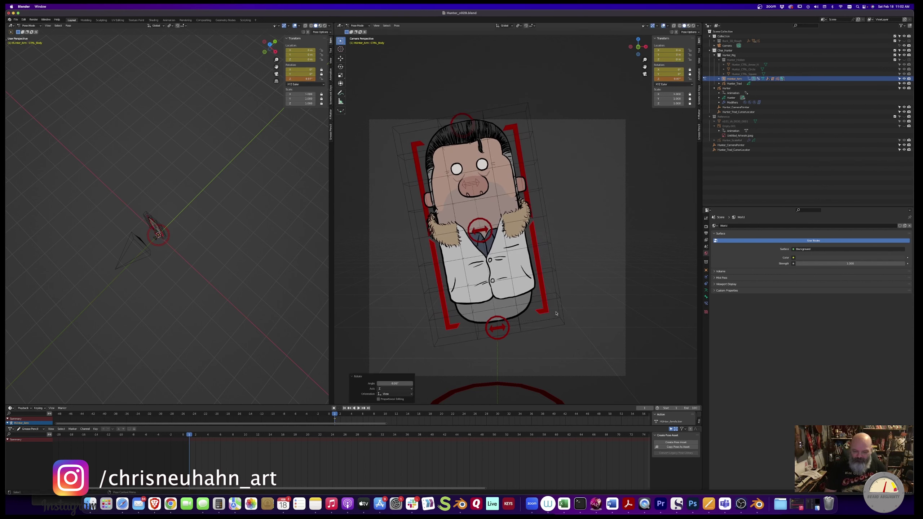
{"action": "left_click", "coordinate": [554, 230]}
{"action": "key", "text": "r"}
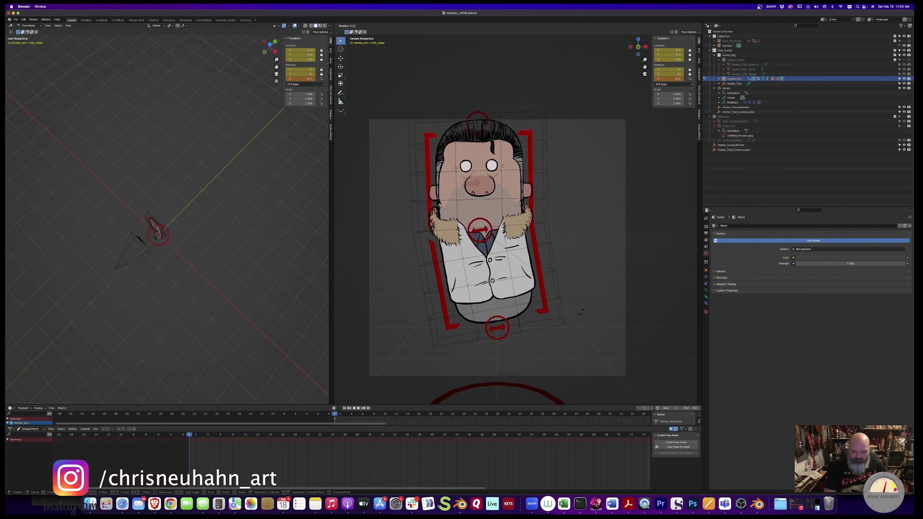
{"action": "left_click", "coordinate": [546, 352]}
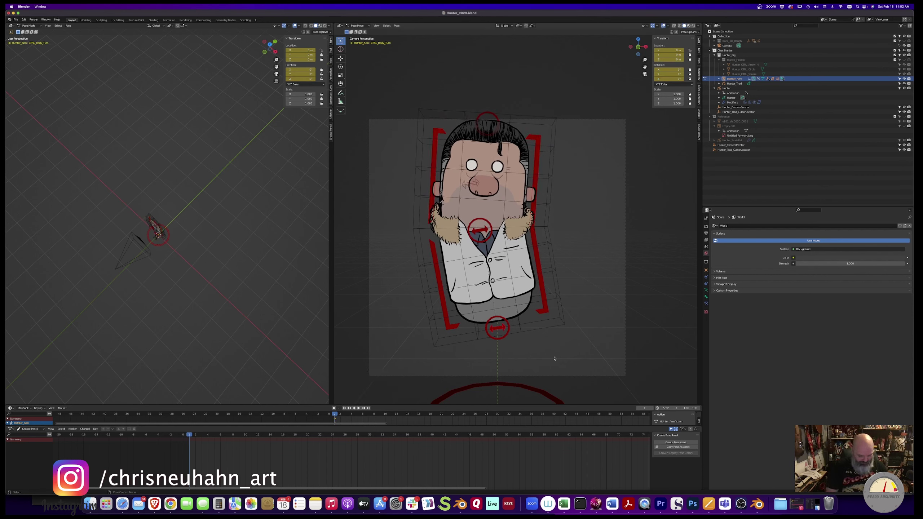
Turn the torso partway and the head nearly to profile toward the viewer's left using their turn controls
{"action": "key", "text": "g"}
{"action": "left_click", "coordinate": [543, 363]}
{"action": "left_click", "coordinate": [470, 185]}
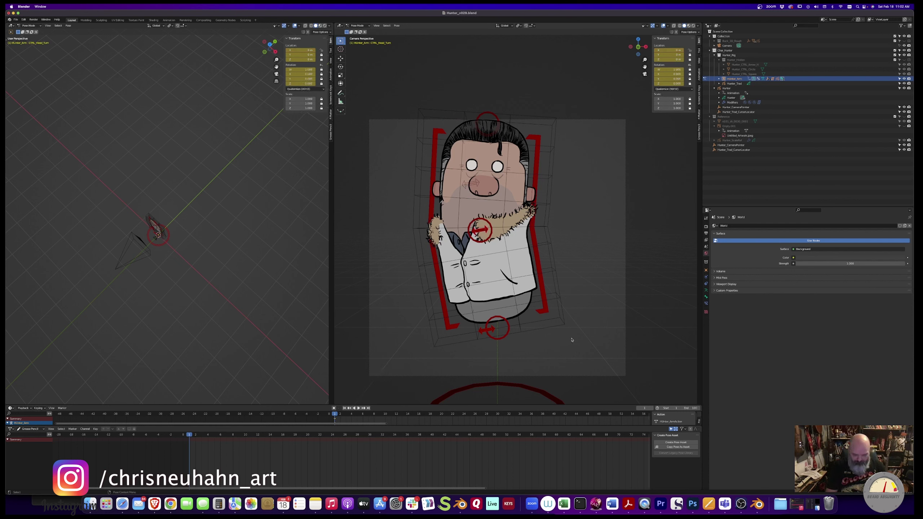
{"action": "key", "text": "g"}
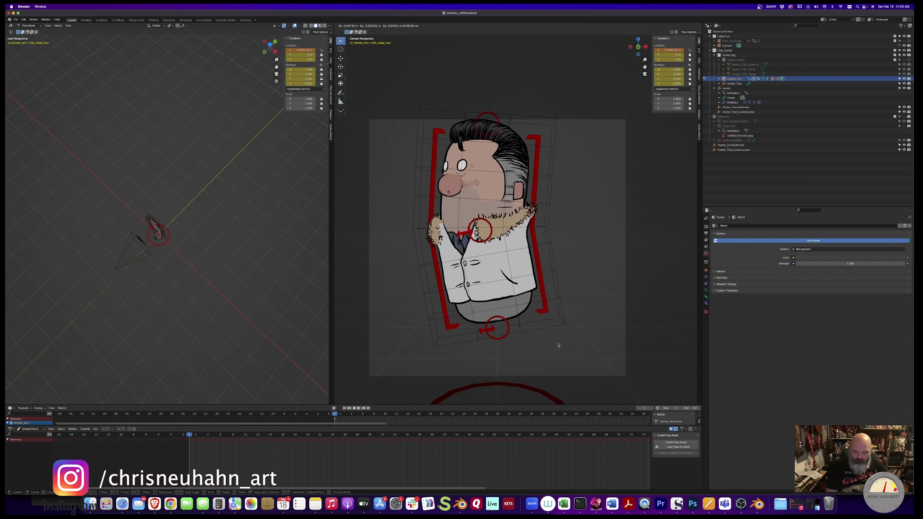
{"action": "left_click", "coordinate": [558, 346]}
Move the CTRL_Body_Turn control further to the viewer's left so the torso matches the head's direction
{"action": "left_click", "coordinate": [496, 330]}
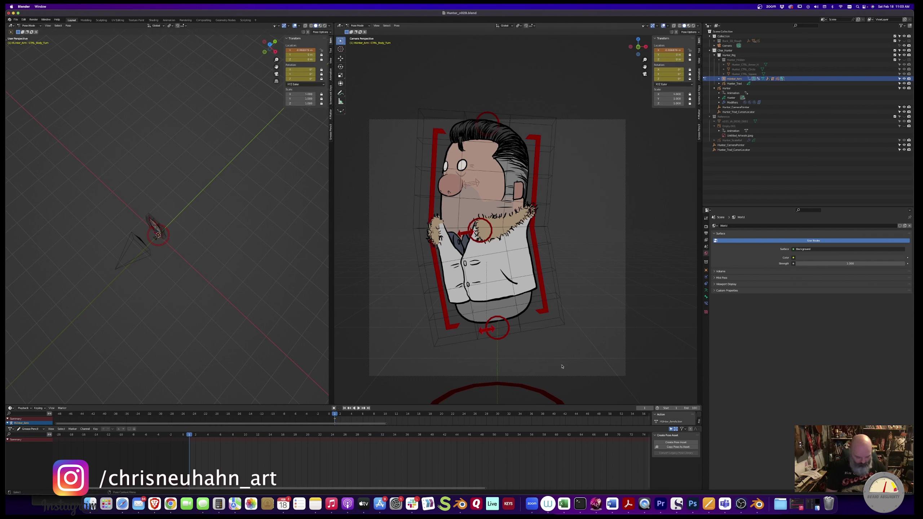
{"action": "key", "text": "g"}
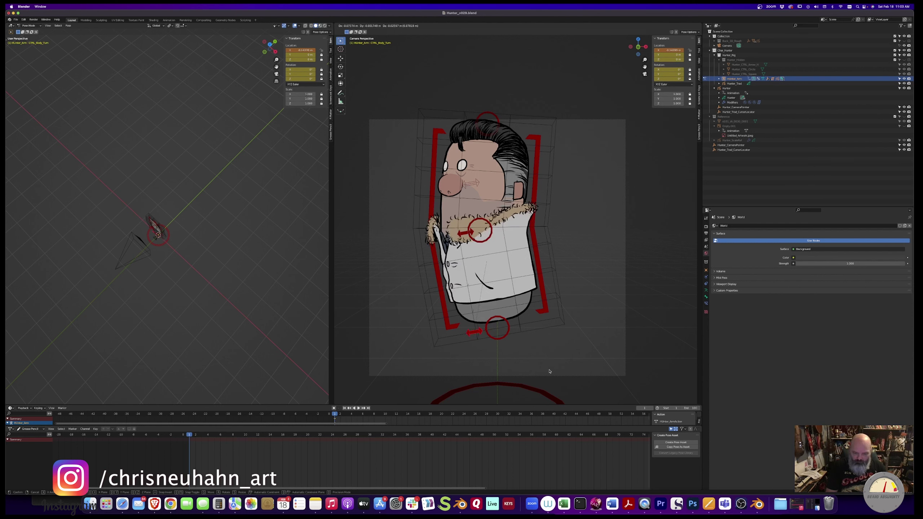
{"action": "left_click", "coordinate": [550, 372]}
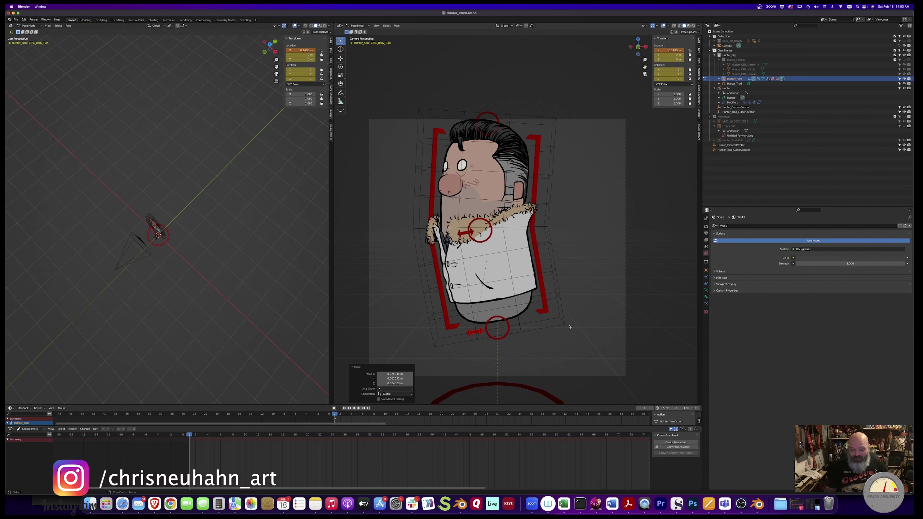
Leave Pose Mode for Object Mode, select the Hunter_Trad grease pencil object, and display its layer list
{"action": "left_click", "coordinate": [504, 339]}
{"action": "key", "text": "ctrl+Tab"}
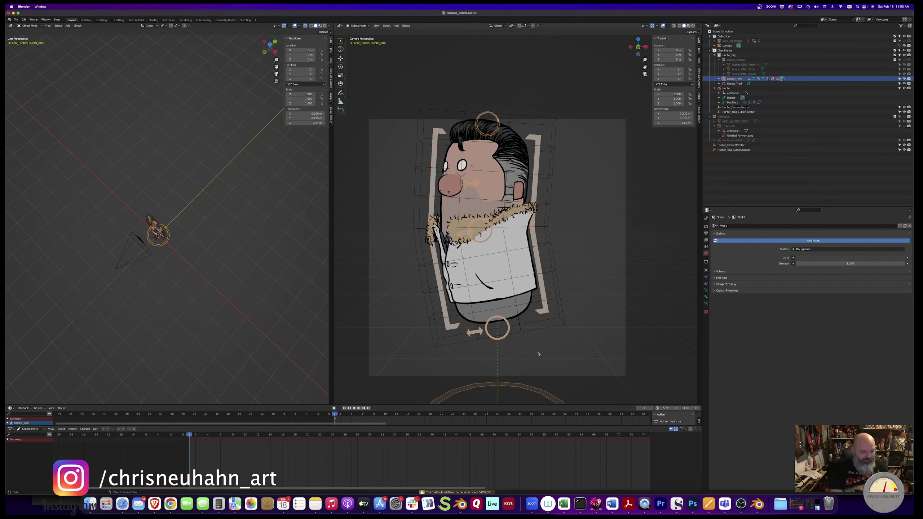
{"action": "middle_click_drag", "start_coordinate": [195, 260], "coordinate": [204, 234]}
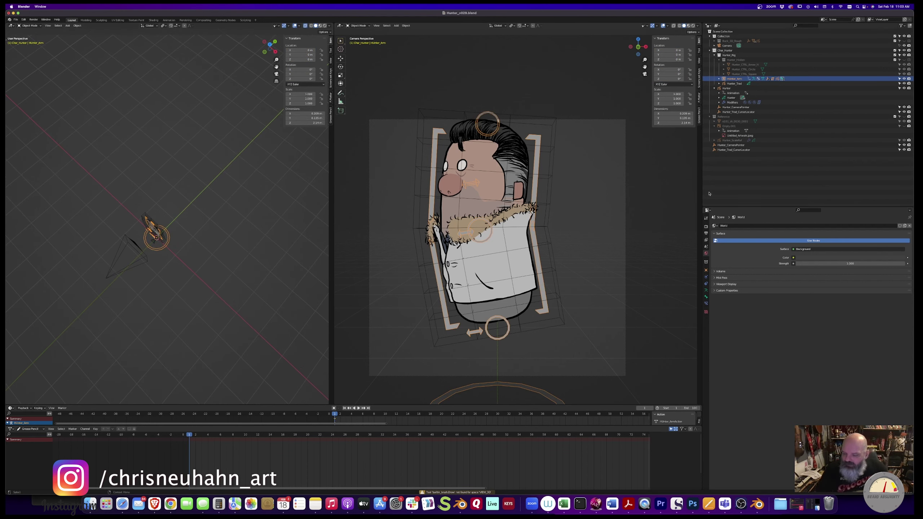
{"action": "left_click", "coordinate": [734, 83]}
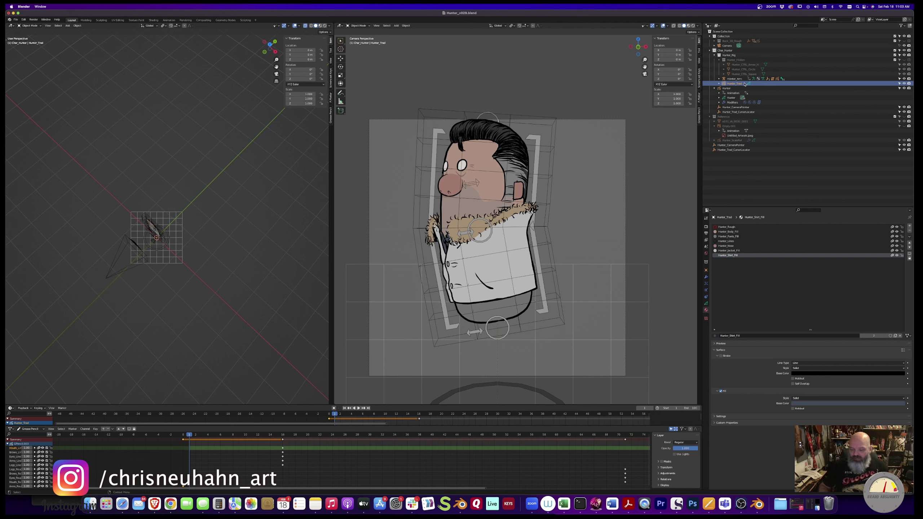
{"action": "left_click", "coordinate": [706, 303]}
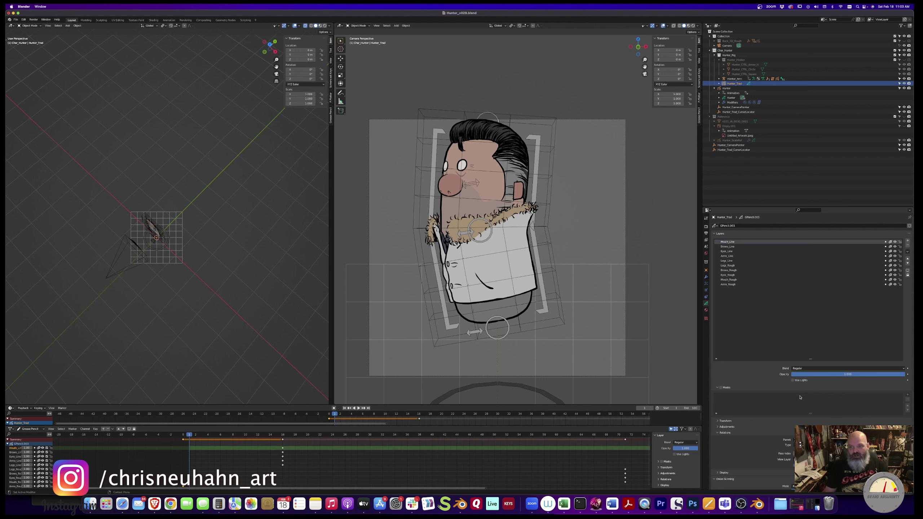
Make Arms_Rough the active layer of the Hunter_Trad grease pencil object and switch to Draw Mode
{"action": "scroll", "coordinate": [733, 302], "scroll_direction": "up", "scroll_amount": 1, "text": "ctrl"}
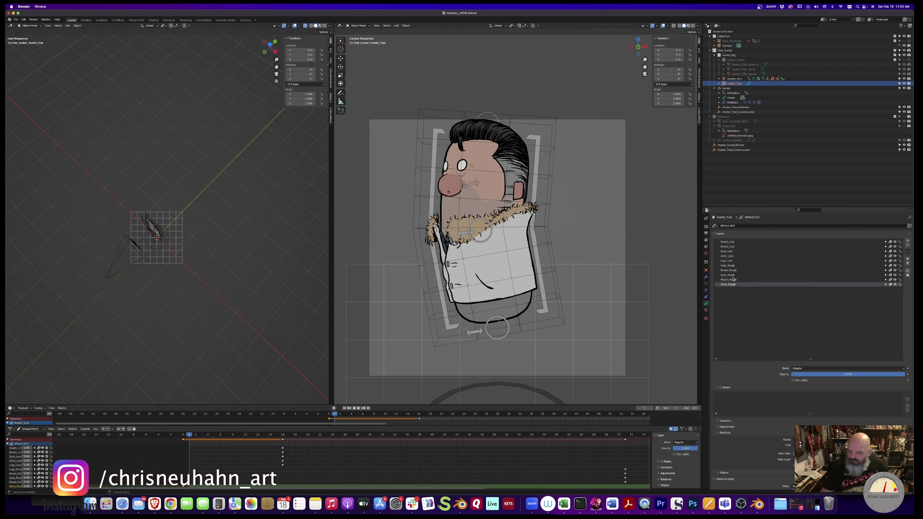
{"action": "left_click", "coordinate": [731, 266]}
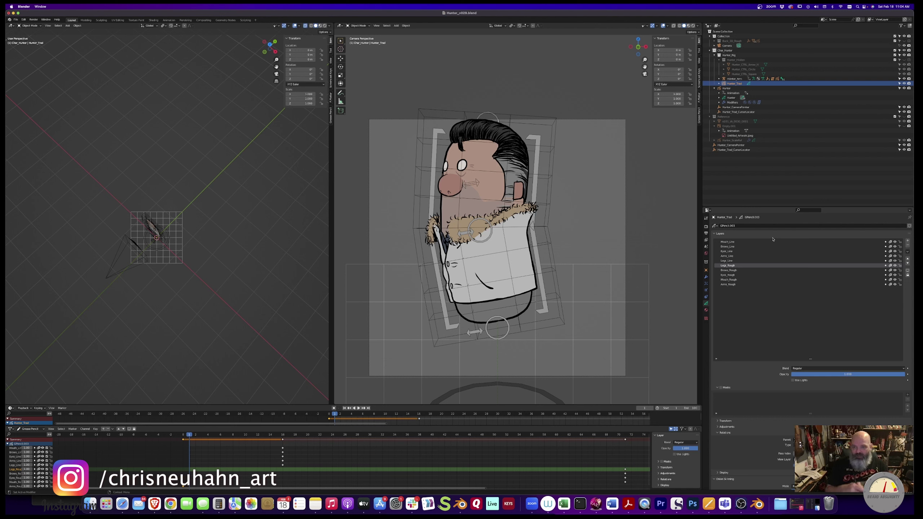
{"action": "left_click", "coordinate": [729, 285]}
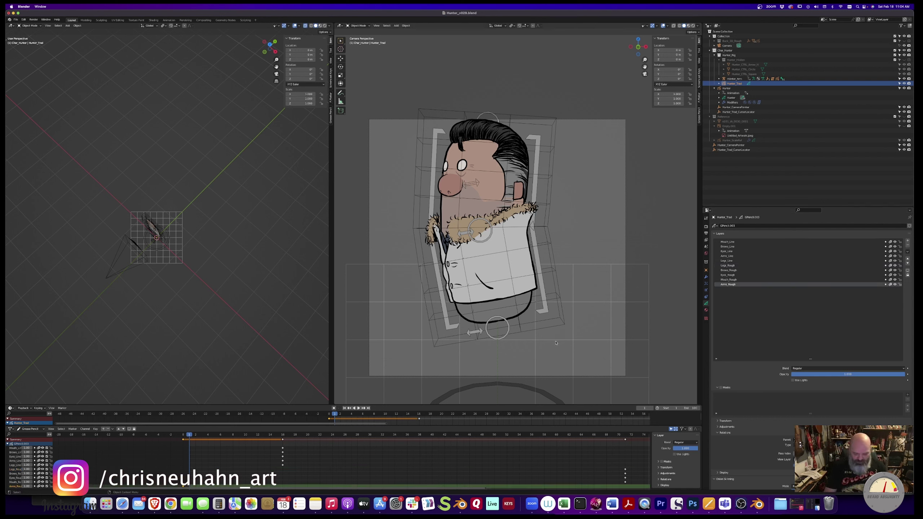
{"action": "key", "text": "ctrl+Tab"}
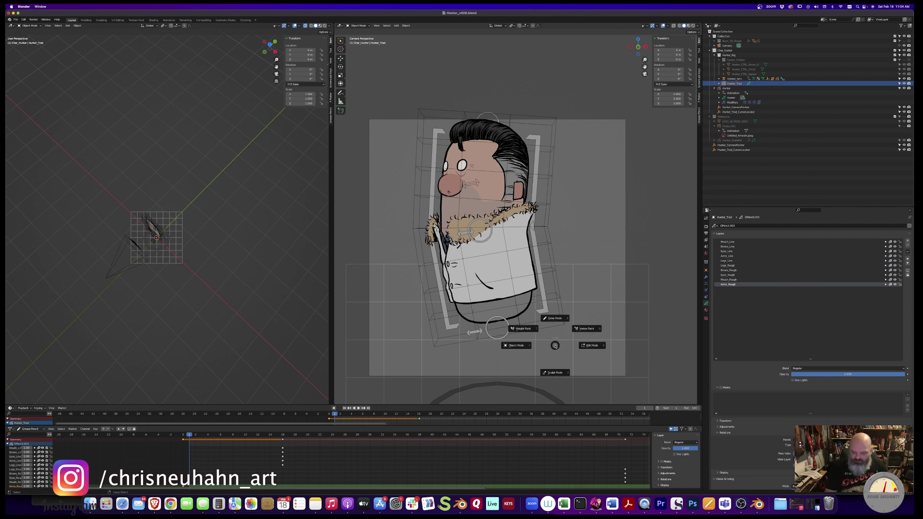
{"action": "left_click", "coordinate": [558, 324]}
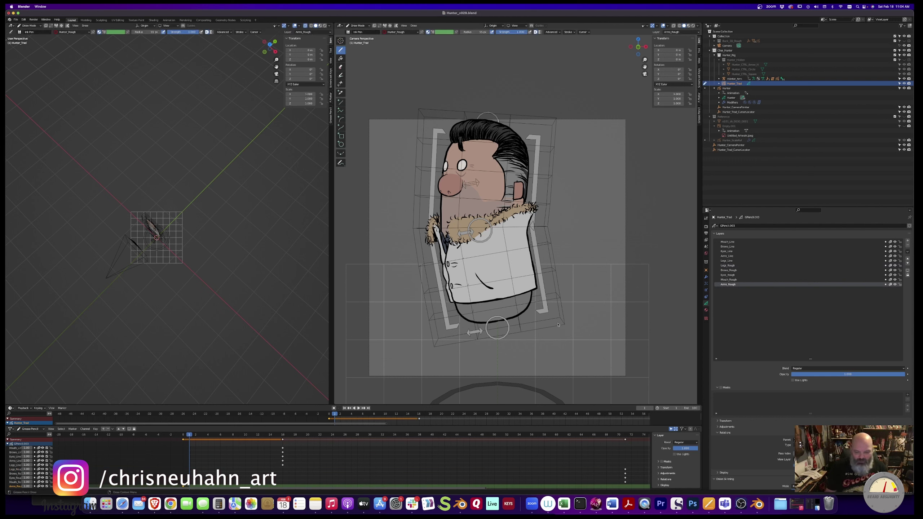
Return to Object Mode and select the arrow-shaped camera pointer empty to examine its placement relative to the character
{"action": "key", "text": "ctrl+Tab"}
{"action": "left_click", "coordinate": [578, 308]}
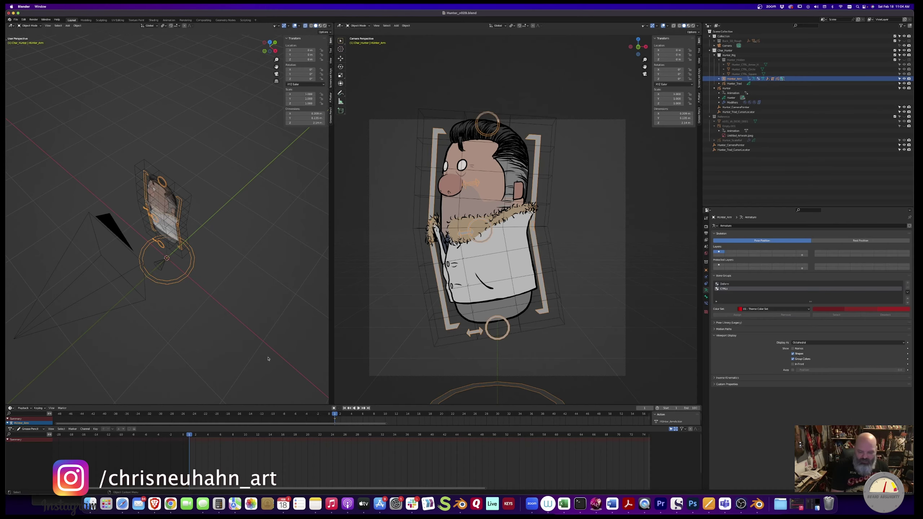
{"action": "middle_click_drag", "start_coordinate": [251, 341], "coordinate": [248, 338]}
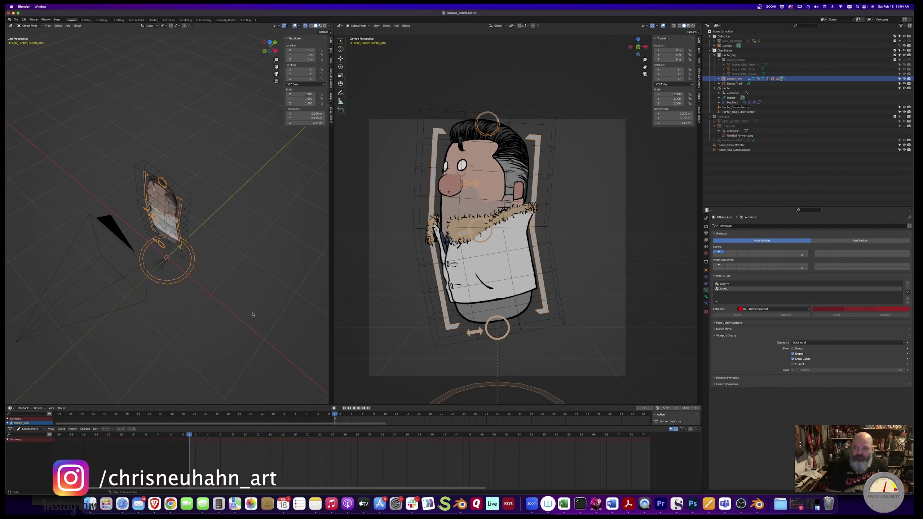
{"action": "middle_click_drag", "start_coordinate": [252, 314], "coordinate": [73, 338], "text": "ctrl"}
{"action": "left_click", "coordinate": [68, 333]}
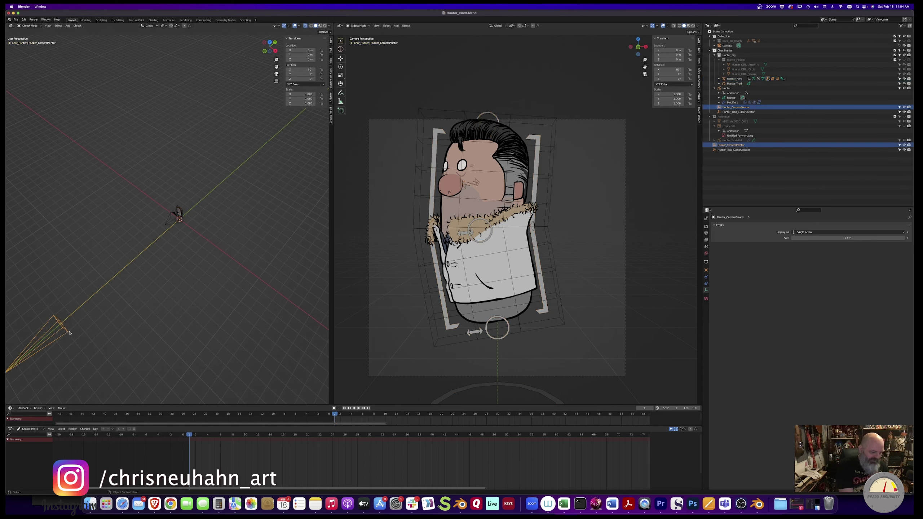
{"action": "middle_click_drag", "start_coordinate": [147, 333], "coordinate": [252, 311], "text": "shift"}
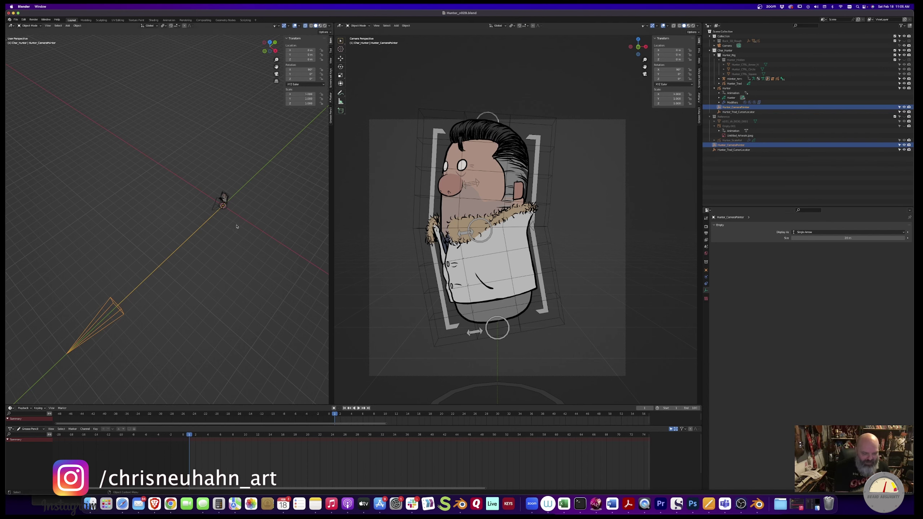
{"action": "middle_click_drag", "start_coordinate": [222, 215], "coordinate": [172, 316], "text": "shift"}
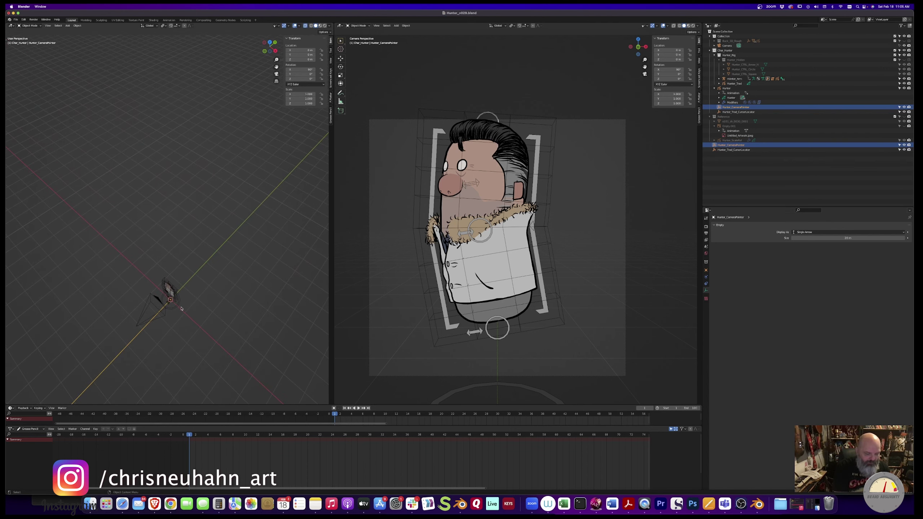
Try rotating the Hunter_Arm rig freely and around the global Z axis
{"action": "left_click", "coordinate": [178, 305]}
{"action": "key", "text": "r"}
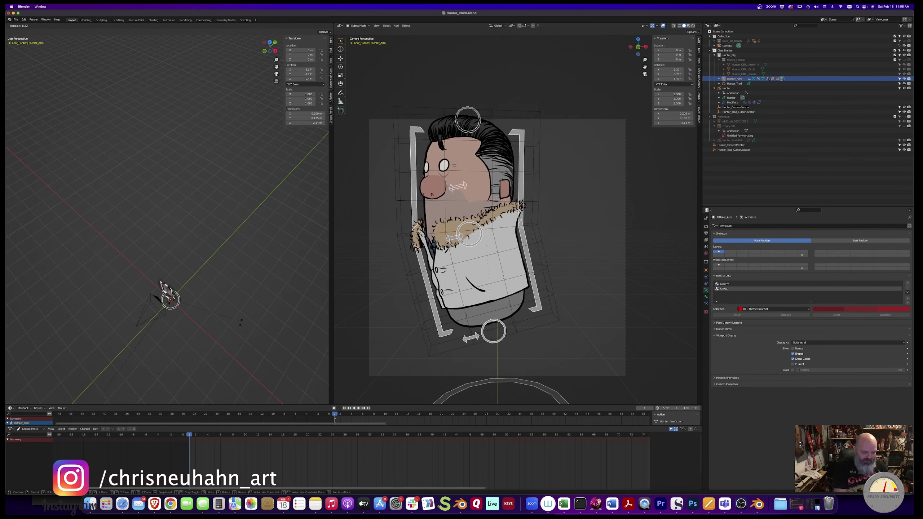
{"action": "key", "text": "z"}
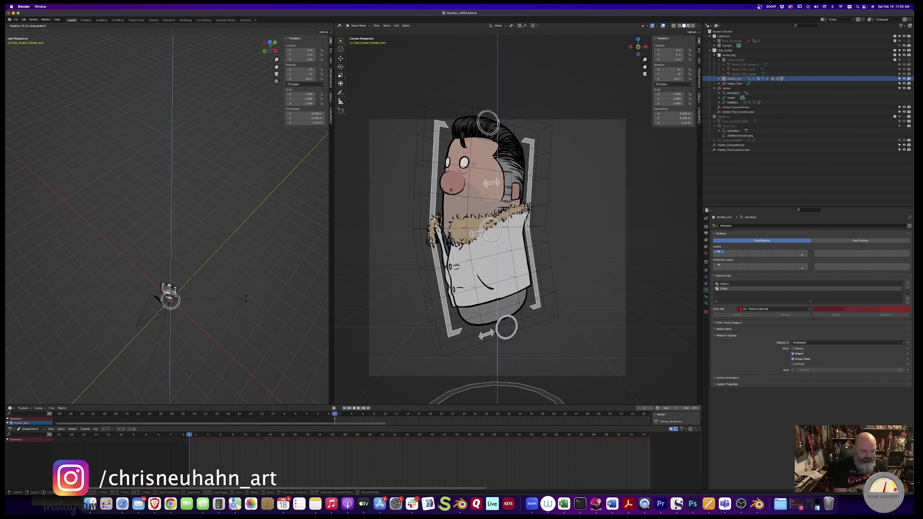
{"action": "key", "text": "Escape"}
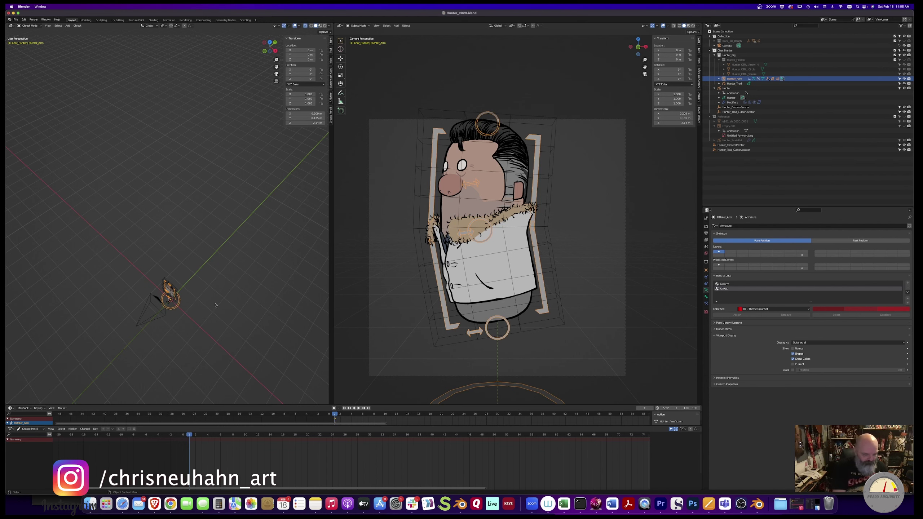
Select the Hunter_Trad cursor locator empty at the character's base and snap the 3D cursor to it
{"action": "middle_click_drag", "start_coordinate": [216, 305], "coordinate": [178, 349]}
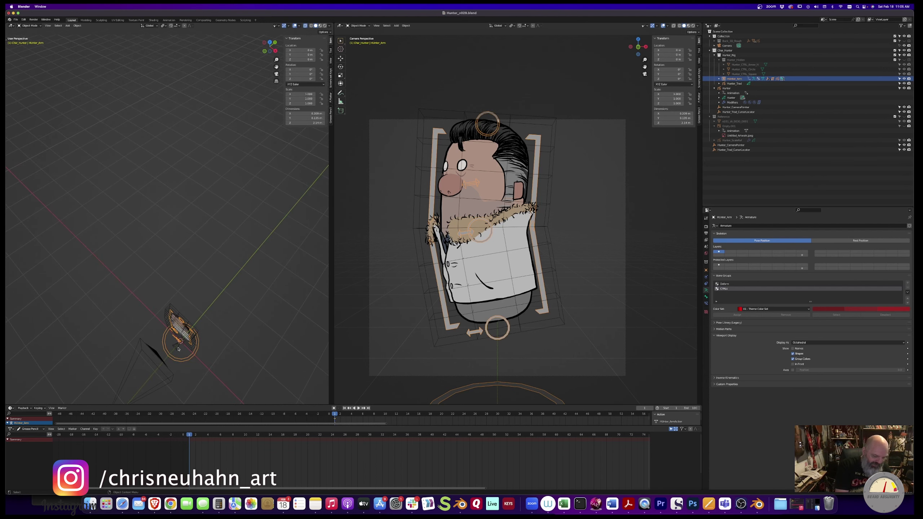
{"action": "left_click", "coordinate": [178, 349]}
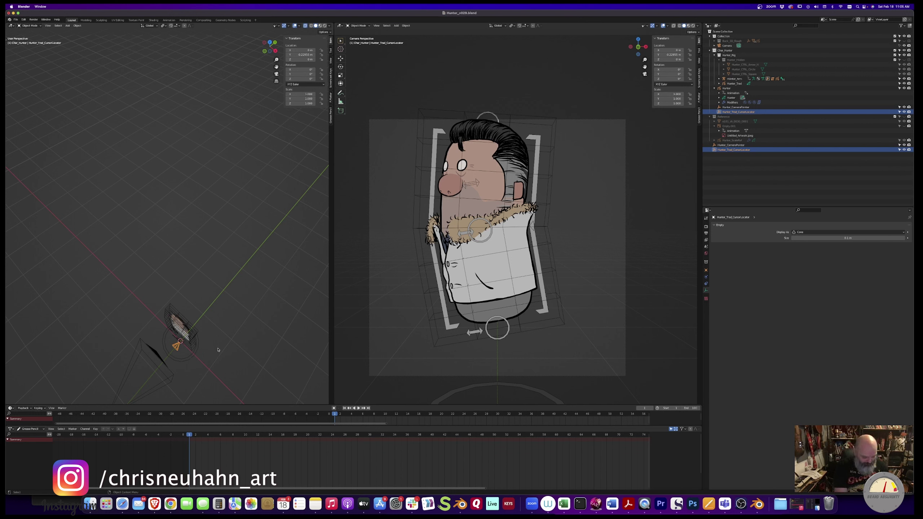
{"action": "key", "text": "shift+s"}
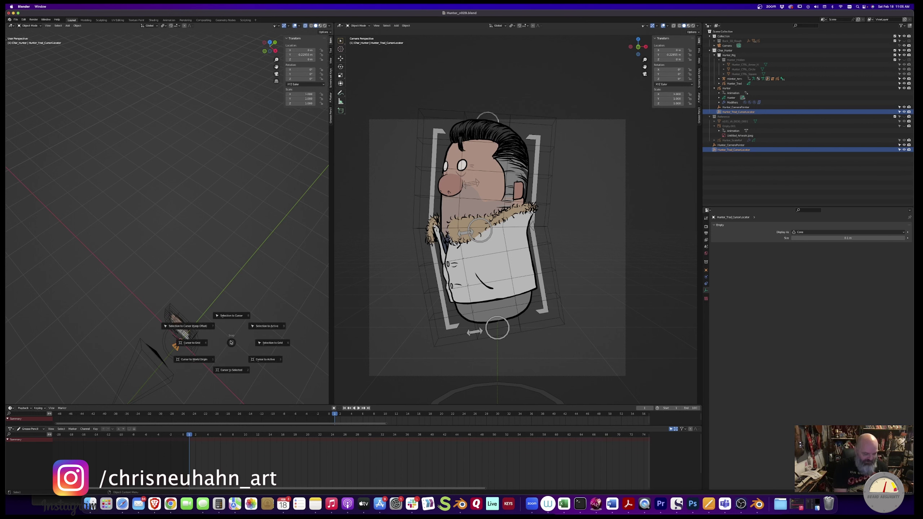
{"action": "left_click", "coordinate": [232, 372]}
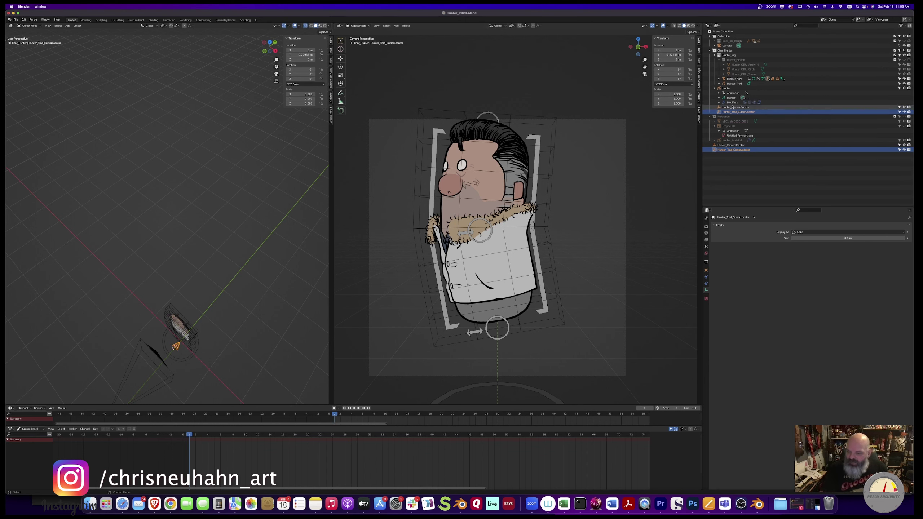
Select the Hunter_Trad object, review its layers and materials, and enter Draw Mode on the Arms_Rough layer
{"action": "left_click", "coordinate": [725, 84]}
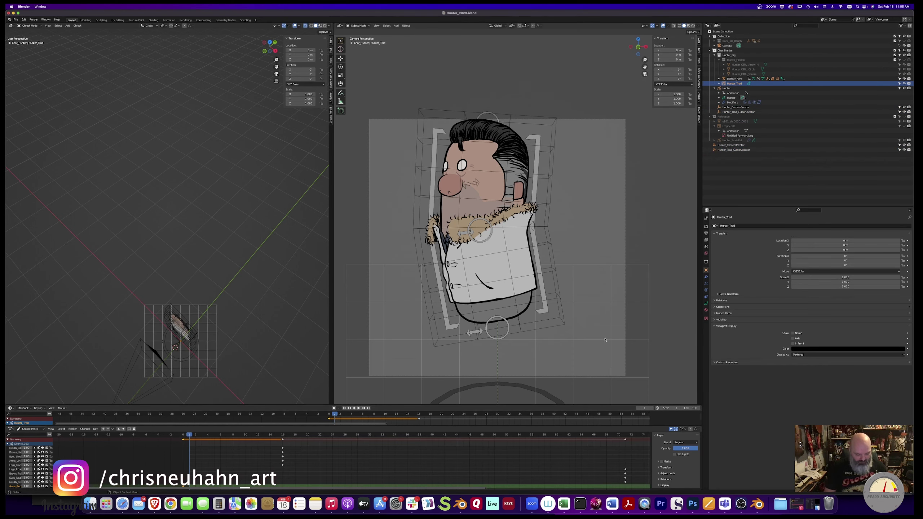
{"action": "left_click", "coordinate": [706, 303]}
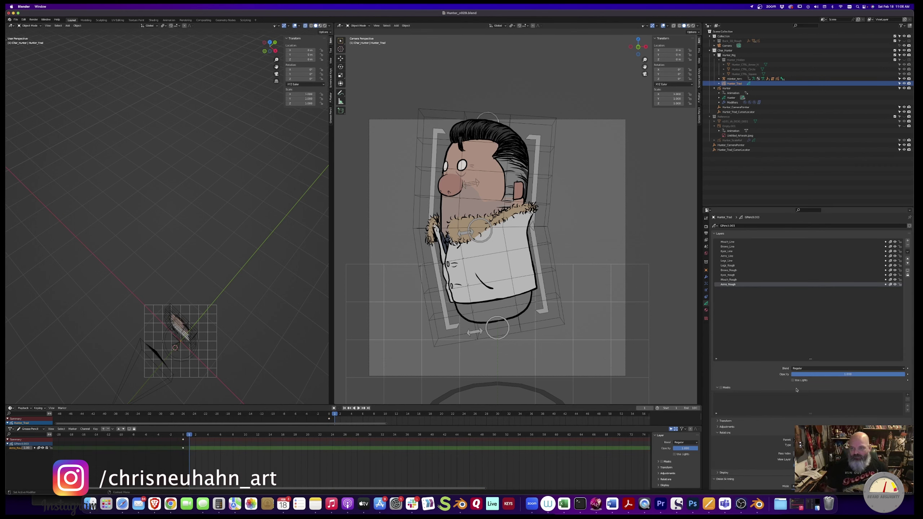
{"action": "left_click", "coordinate": [706, 311]}
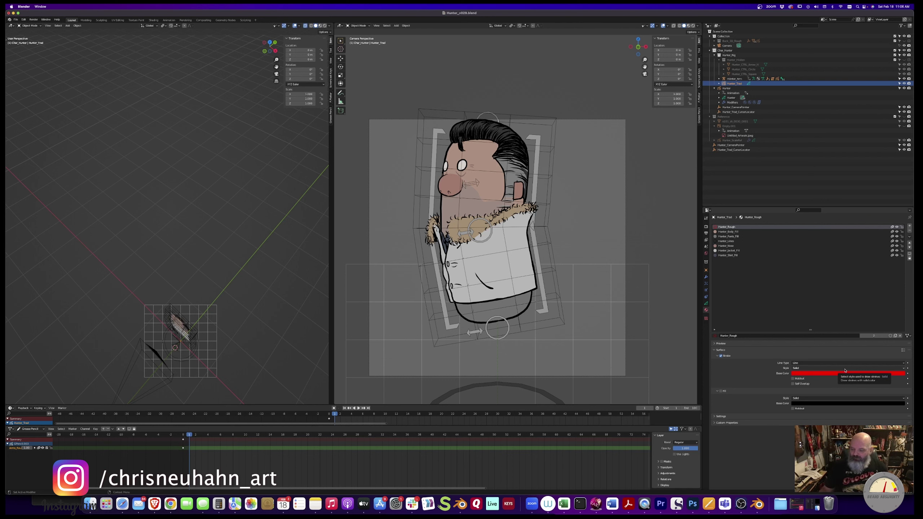
{"action": "left_click", "coordinate": [706, 304]}
{"action": "key", "text": "ctrl+Tab"}
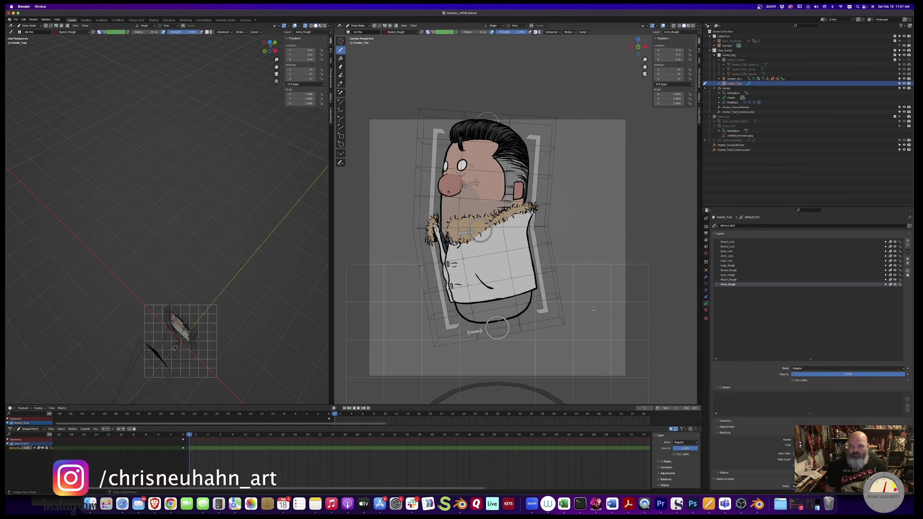
Set the stroke placement to 3D Cursor and turn on In Front display for the Hunter_Trad object
{"action": "scroll", "coordinate": [203, 312], "scroll_direction": "up", "scroll_amount": 1}
{"action": "mouse_move", "coordinate": [228, 251]}
{"action": "middle_mouse_down"}
{"action": "mouse_move", "coordinate": [249, 327]}
{"action": "mouse_move", "coordinate": [171, 330]}
{"action": "middle_mouse_up"}
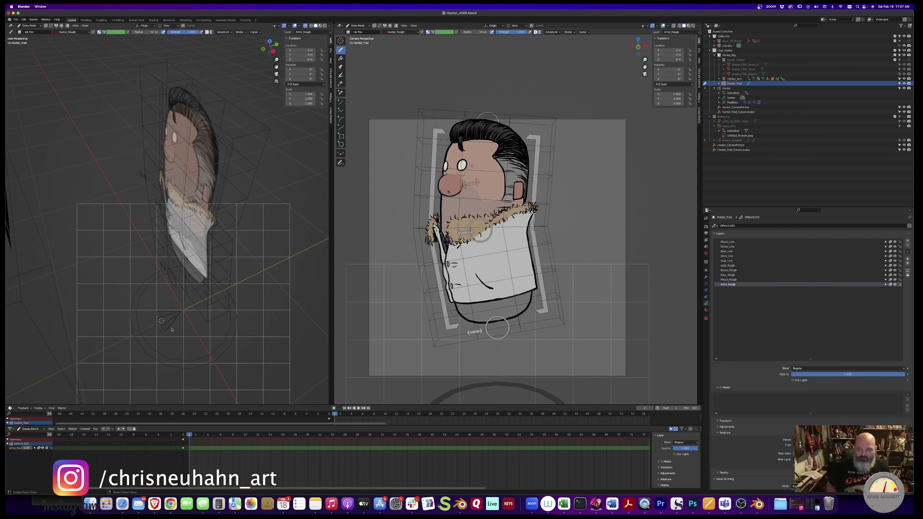
{"action": "left_click", "coordinate": [497, 26]}
{"action": "left_click", "coordinate": [494, 45]}
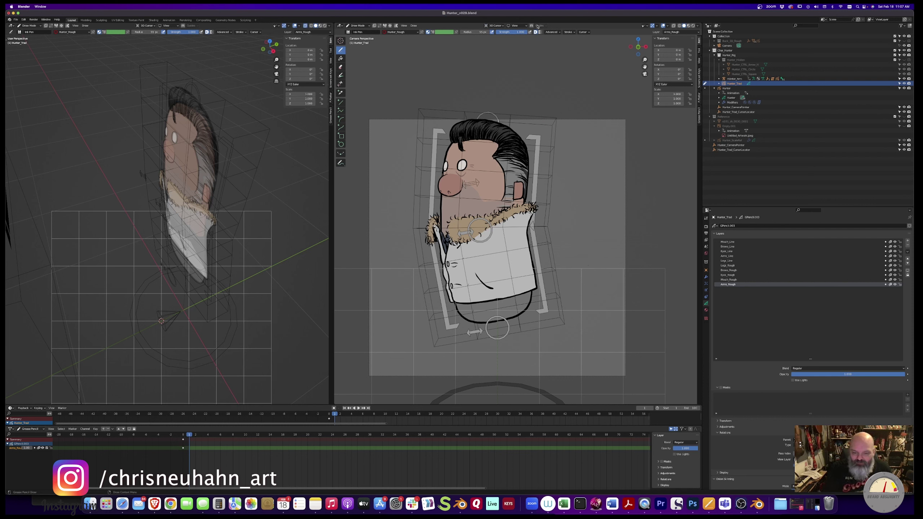
{"action": "left_click", "coordinate": [705, 270]}
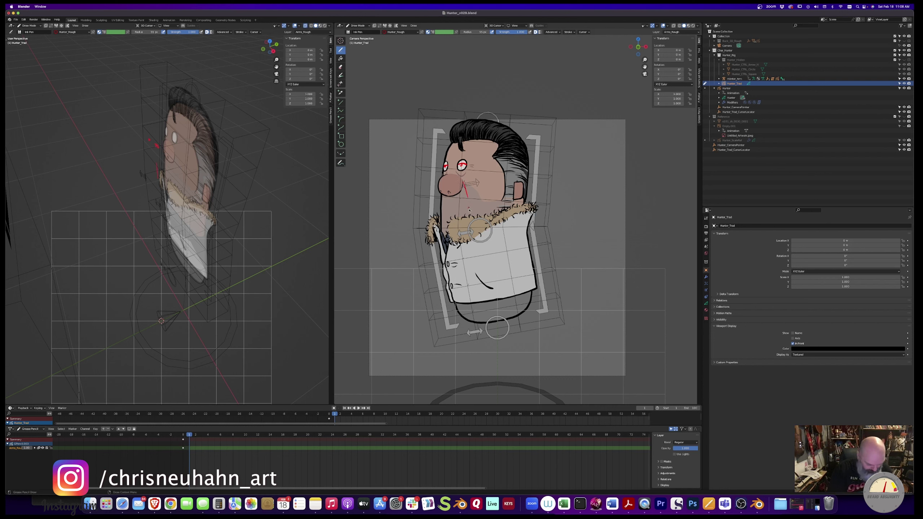
Undo the last face stroke and sketch rough red mouth and chin lines below the nose
{"action": "key", "text": "ctrl+z"}
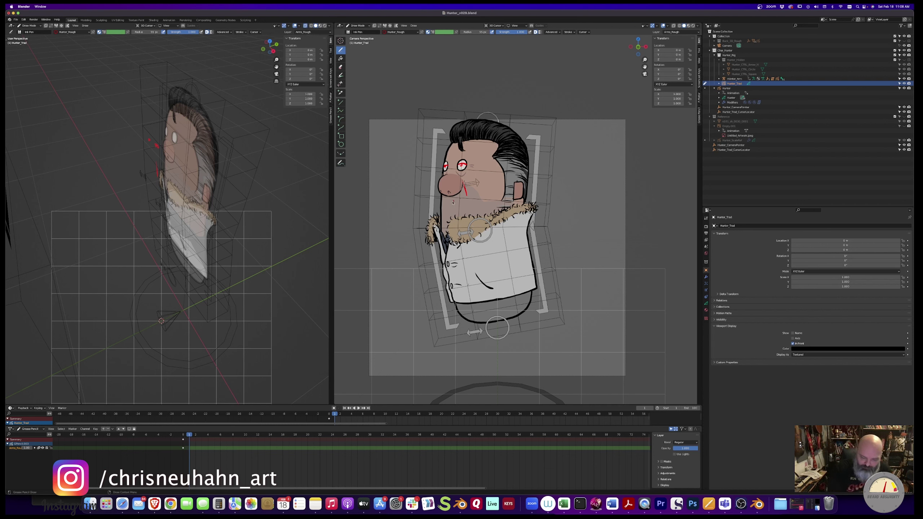
{"action": "left_click_drag", "start_coordinate": [447, 220], "coordinate": [448, 221]}
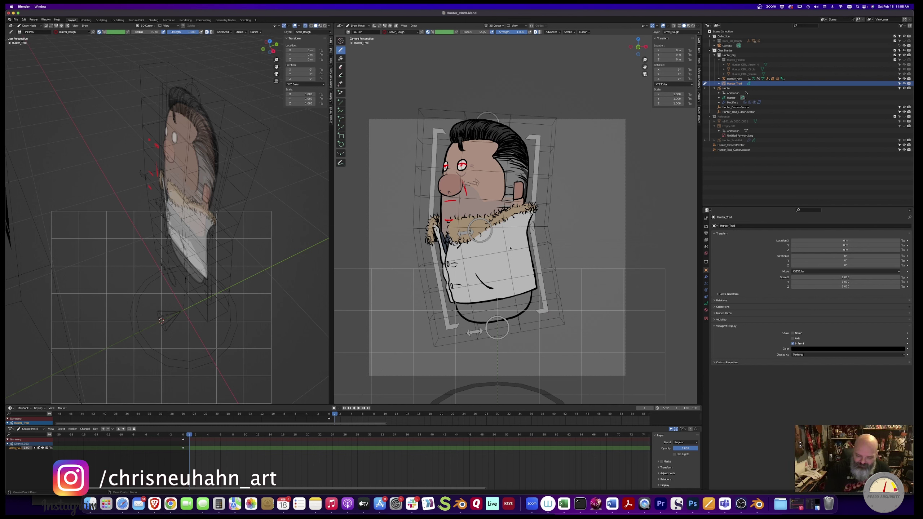
Sketch a rough arm from the shoulder, bent behind the back with the hand at the jacket's hem, and remove it again
{"action": "left_click_drag", "start_coordinate": [510, 243], "coordinate": [513, 243]}
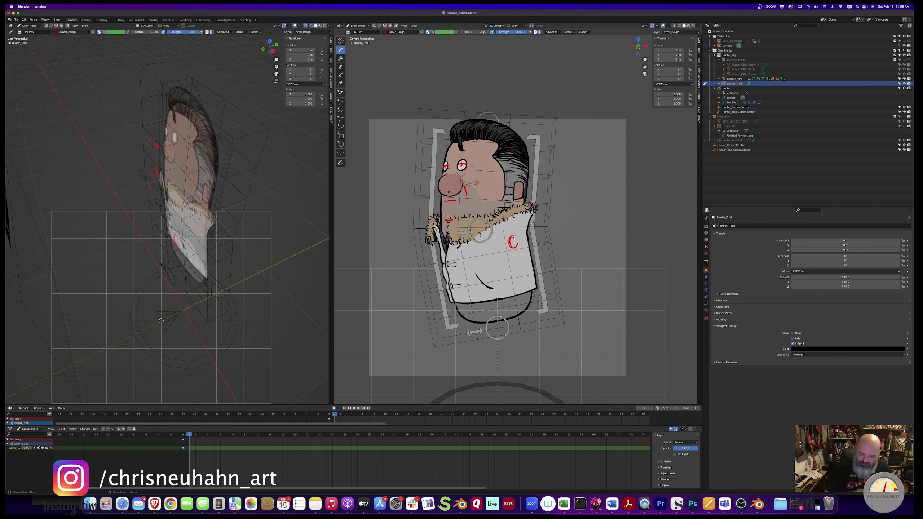
{"action": "mouse_move", "coordinate": [515, 239]}
{"action": "left_mouse_down"}
{"action": "mouse_move", "coordinate": [546, 272]}
{"action": "mouse_move", "coordinate": [542, 286]}
{"action": "mouse_move", "coordinate": [549, 280]}
{"action": "mouse_move", "coordinate": [537, 274]}
{"action": "mouse_move", "coordinate": [524, 294]}
{"action": "mouse_move", "coordinate": [550, 274]}
{"action": "mouse_move", "coordinate": [535, 302]}
{"action": "mouse_move", "coordinate": [513, 304]}
{"action": "mouse_move", "coordinate": [529, 312]}
{"action": "mouse_move", "coordinate": [520, 307]}
{"action": "mouse_move", "coordinate": [521, 316]}
{"action": "mouse_move", "coordinate": [504, 305]}
{"action": "mouse_move", "coordinate": [516, 305]}
{"action": "mouse_move", "coordinate": [498, 316]}
{"action": "mouse_move", "coordinate": [512, 319]}
{"action": "mouse_move", "coordinate": [493, 313]}
{"action": "left_mouse_up"}
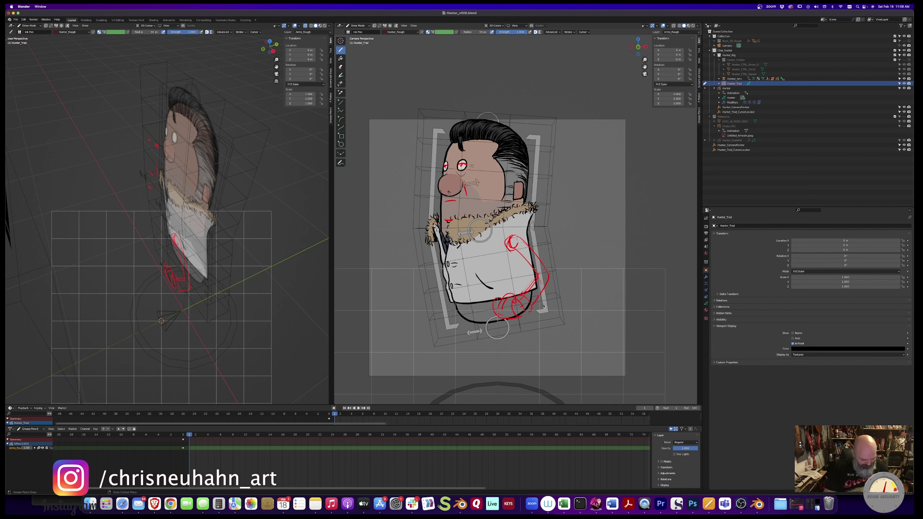
{"action": "mouse_move", "coordinate": [506, 293]}
{"action": "left_mouse_down", "text": "ctrl"}
{"action": "mouse_move", "coordinate": [523, 304]}
{"action": "mouse_move", "coordinate": [540, 284]}
{"action": "mouse_move", "coordinate": [495, 323]}
{"action": "mouse_move", "coordinate": [544, 291]}
{"action": "mouse_move", "coordinate": [529, 303]}
{"action": "mouse_move", "coordinate": [547, 255]}
{"action": "mouse_move", "coordinate": [504, 251]}
{"action": "mouse_move", "coordinate": [523, 235]}
{"action": "mouse_move", "coordinate": [538, 268]}
{"action": "mouse_move", "coordinate": [517, 268]}
{"action": "mouse_move", "coordinate": [539, 263]}
{"action": "mouse_move", "coordinate": [520, 256]}
{"action": "left_mouse_up", "text": "ctrl"}
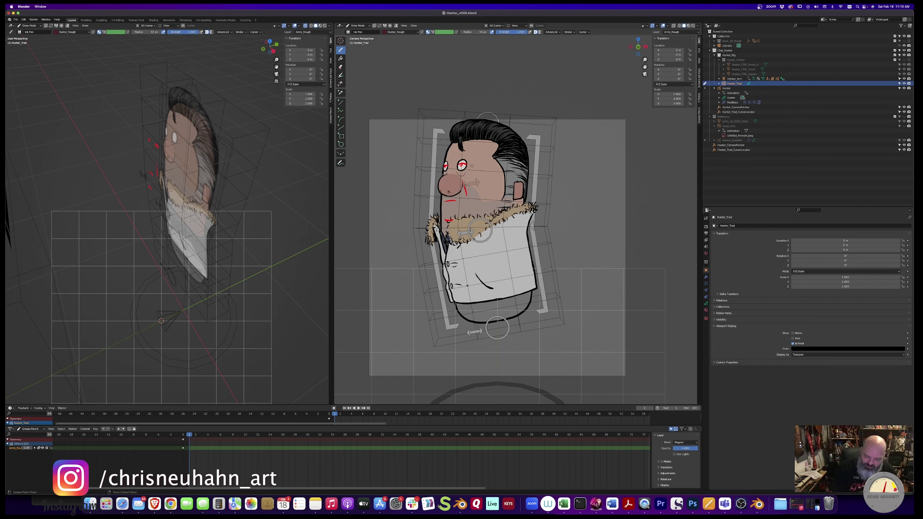
Sketch a rough hand at the jacket's front edge and a barrel-shaped object extending in front of the body
{"action": "mouse_move", "coordinate": [466, 286]}
{"action": "left_mouse_down"}
{"action": "mouse_move", "coordinate": [451, 288]}
{"action": "mouse_move", "coordinate": [466, 282]}
{"action": "left_mouse_up"}
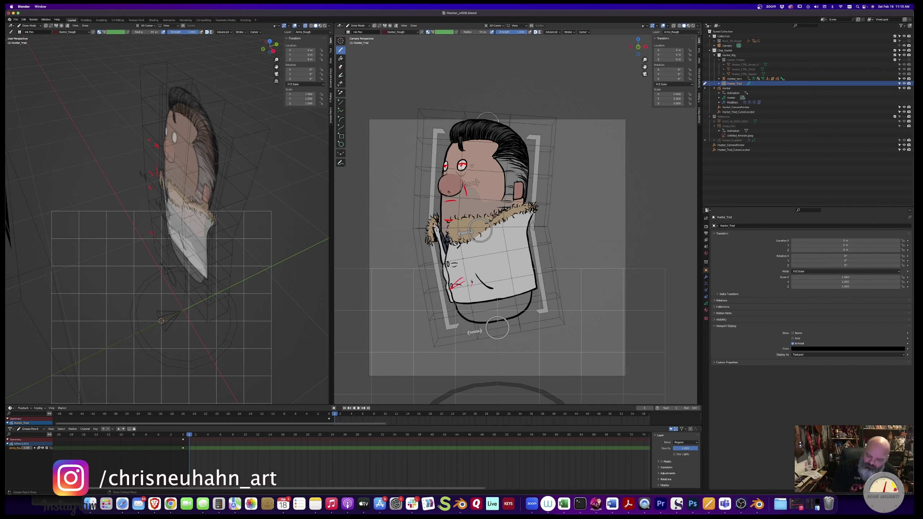
{"action": "mouse_move", "coordinate": [437, 288]}
{"action": "left_mouse_down"}
{"action": "mouse_move", "coordinate": [428, 280]}
{"action": "mouse_move", "coordinate": [432, 295]}
{"action": "mouse_move", "coordinate": [454, 279]}
{"action": "mouse_move", "coordinate": [432, 295]}
{"action": "mouse_move", "coordinate": [435, 261]}
{"action": "mouse_move", "coordinate": [404, 276]}
{"action": "left_mouse_up"}
{"action": "left_click_drag", "start_coordinate": [410, 263], "coordinate": [444, 277]}
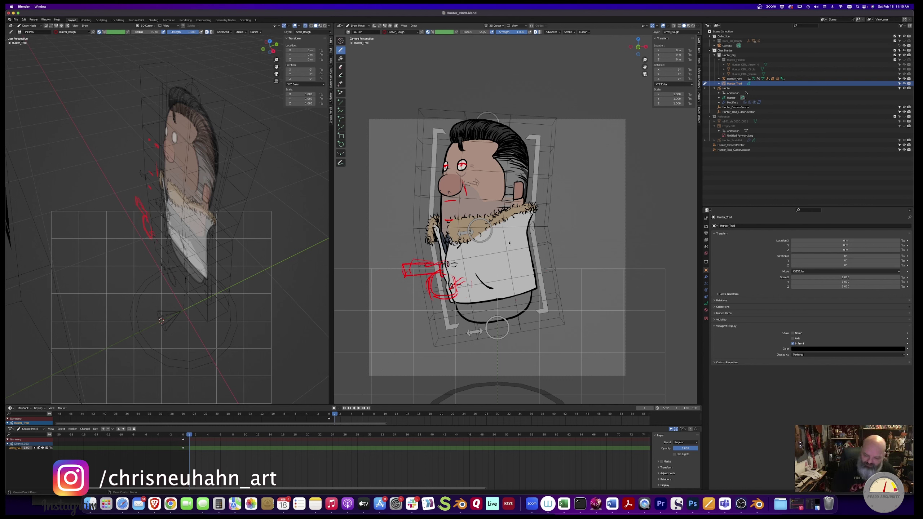
Sketch a bent arm from the shoulder through the elbow to the hand at the jacket's front
{"action": "mouse_move", "coordinate": [508, 241]}
{"action": "left_mouse_down"}
{"action": "mouse_move", "coordinate": [490, 284]}
{"action": "mouse_move", "coordinate": [452, 287]}
{"action": "mouse_move", "coordinate": [508, 241]}
{"action": "mouse_move", "coordinate": [511, 277]}
{"action": "mouse_move", "coordinate": [453, 283]}
{"action": "left_mouse_up"}
{"action": "mouse_move", "coordinate": [511, 257]}
{"action": "left_mouse_down"}
{"action": "mouse_move", "coordinate": [470, 293]}
{"action": "mouse_move", "coordinate": [492, 290]}
{"action": "left_mouse_up"}
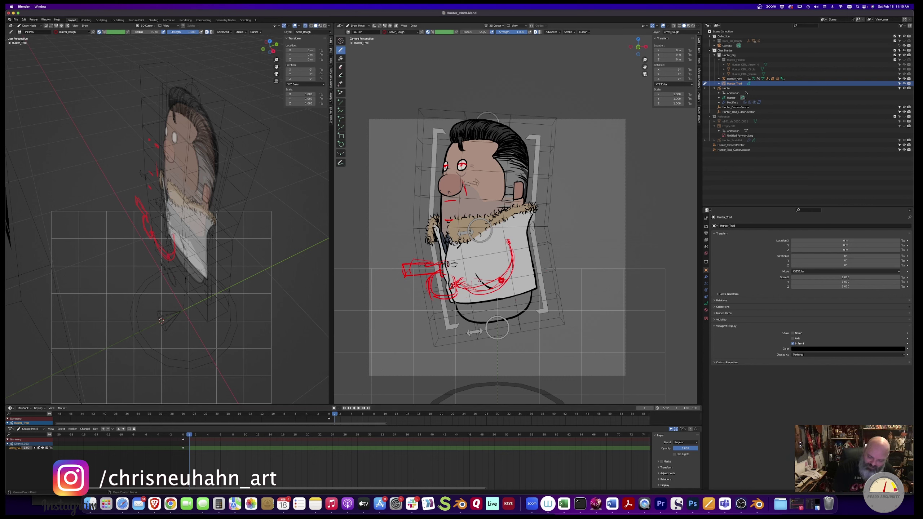
{"action": "left_click_drag", "start_coordinate": [469, 277], "coordinate": [501, 279]}
{"action": "mouse_move", "coordinate": [507, 240]}
{"action": "left_mouse_down"}
{"action": "mouse_move", "coordinate": [510, 260]}
{"action": "mouse_move", "coordinate": [515, 246]}
{"action": "mouse_move", "coordinate": [511, 278]}
{"action": "mouse_move", "coordinate": [516, 240]}
{"action": "mouse_move", "coordinate": [508, 292]}
{"action": "mouse_move", "coordinate": [466, 298]}
{"action": "mouse_move", "coordinate": [506, 282]}
{"action": "left_mouse_up"}
Sketch both legs in rough lines below the body and add rough eyebrows above the eyes
{"action": "left_click_drag", "start_coordinate": [509, 317], "coordinate": [510, 370]}
{"action": "mouse_move", "coordinate": [522, 317]}
{"action": "left_mouse_down"}
{"action": "mouse_move", "coordinate": [526, 378]}
{"action": "mouse_move", "coordinate": [518, 349]}
{"action": "mouse_move", "coordinate": [517, 363]}
{"action": "left_mouse_up"}
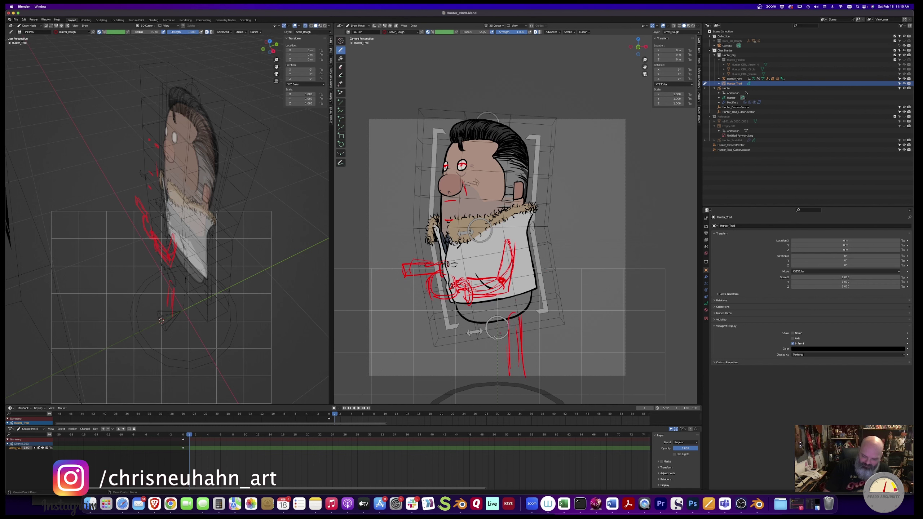
{"action": "left_click_drag", "start_coordinate": [485, 323], "coordinate": [472, 367]}
{"action": "left_click_drag", "start_coordinate": [484, 325], "coordinate": [467, 371]}
{"action": "left_click_drag", "start_coordinate": [494, 331], "coordinate": [480, 375]}
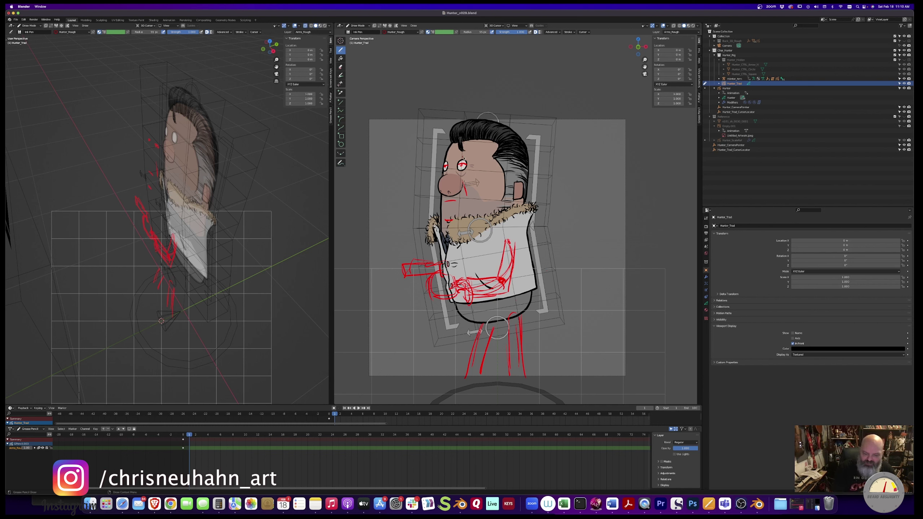
{"action": "left_click_drag", "start_coordinate": [461, 156], "coordinate": [469, 158]}
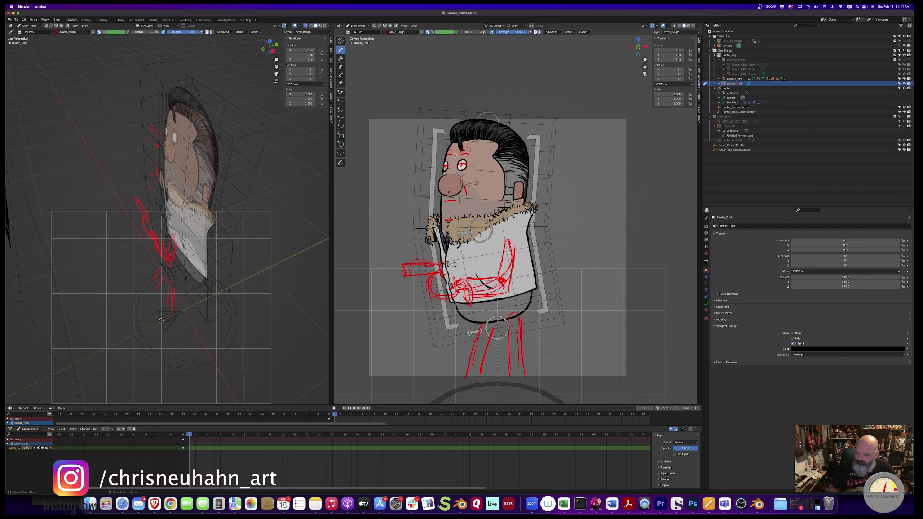
Lower the rough layer's opacity, then make the Arms_Line layer and the Hunter_Lines material active
{"action": "left_click", "coordinate": [706, 304]}
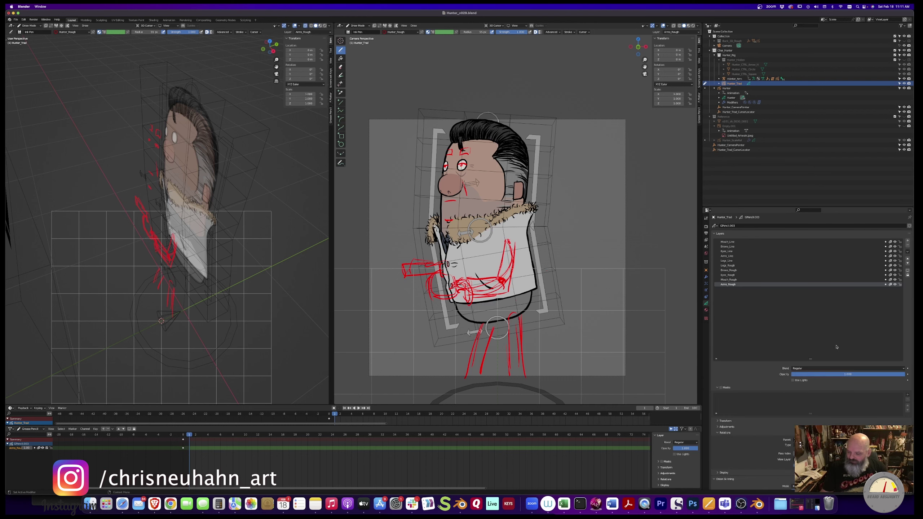
{"action": "left_click_drag", "start_coordinate": [870, 375], "coordinate": [820, 375]}
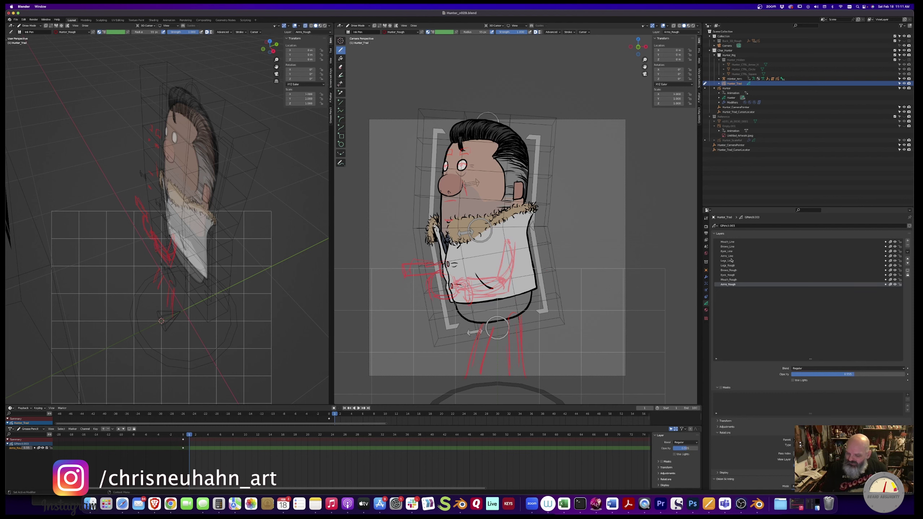
{"action": "left_click", "coordinate": [706, 310]}
{"action": "left_click", "coordinate": [728, 241]}
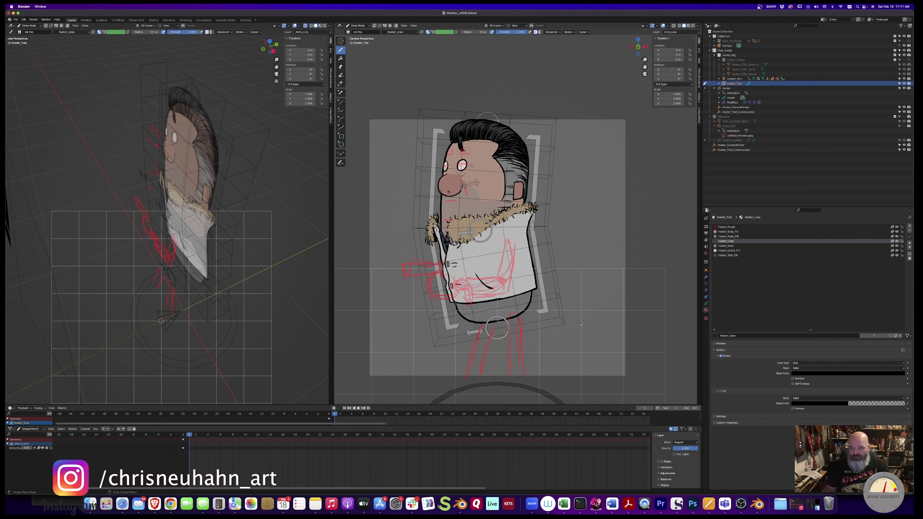
{"action": "left_click", "coordinate": [706, 303]}
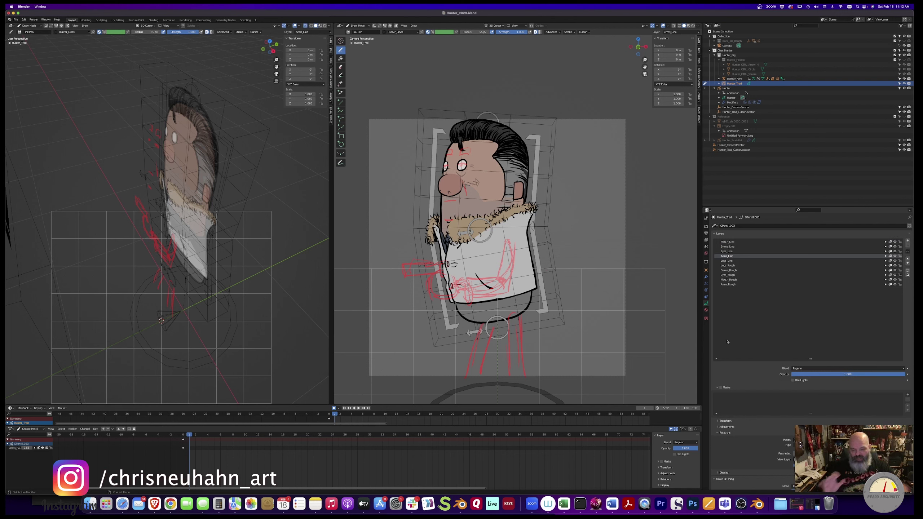
Ink the bent sleeve over the rough arm, from the shoulder through the elbow to the cuff
{"action": "left_click_drag", "start_coordinate": [506, 240], "coordinate": [500, 276]}
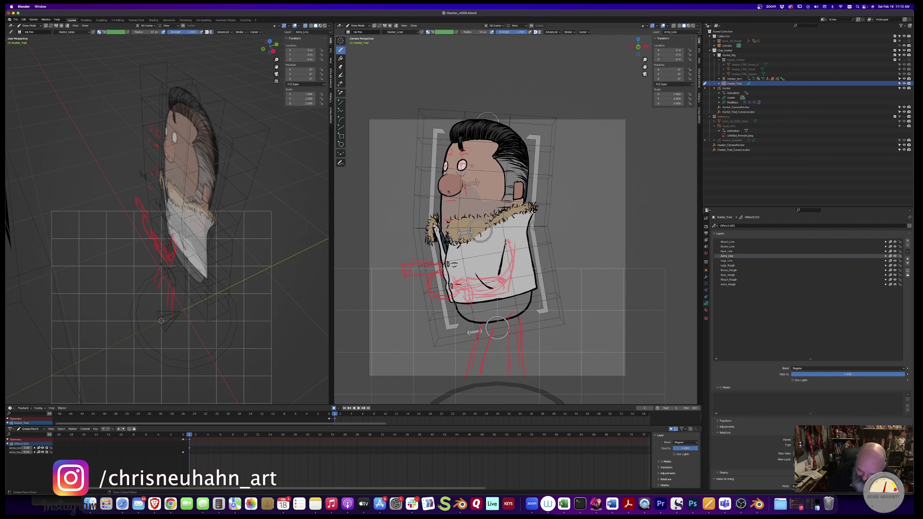
{"action": "left_click_drag", "start_coordinate": [517, 240], "coordinate": [516, 248]}
{"action": "left_click_drag", "start_coordinate": [510, 282], "coordinate": [509, 293]}
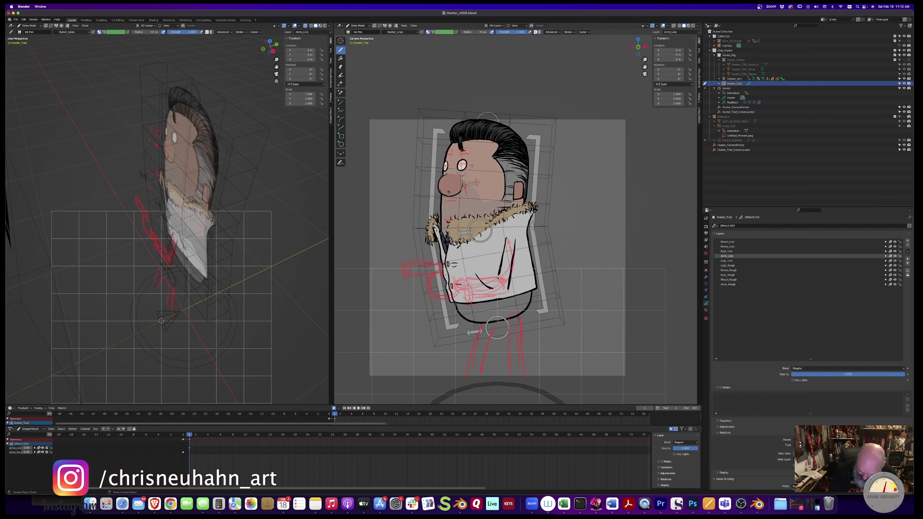
{"action": "left_click_drag", "start_coordinate": [500, 277], "coordinate": [486, 281]}
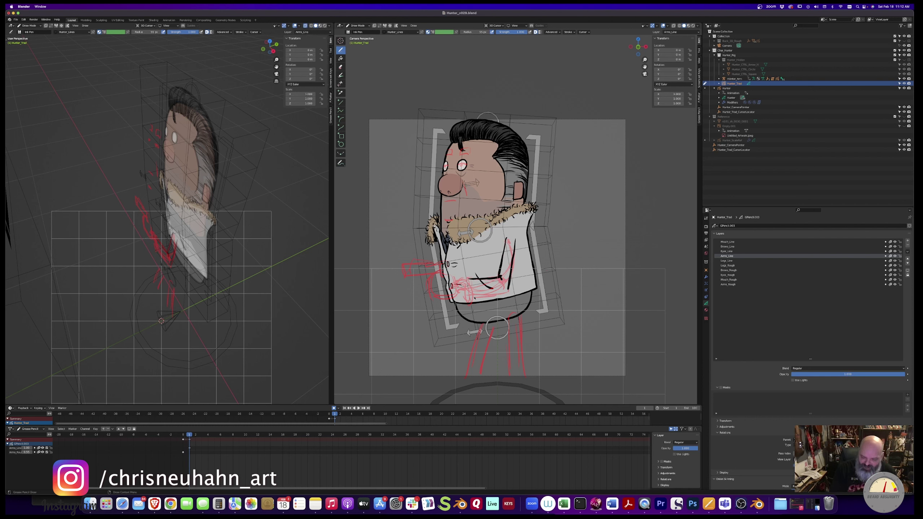
{"action": "mouse_move", "coordinate": [470, 301]}
{"action": "left_mouse_down"}
{"action": "mouse_move", "coordinate": [509, 291]}
{"action": "mouse_move", "coordinate": [507, 301]}
{"action": "mouse_move", "coordinate": [471, 298]}
{"action": "mouse_move", "coordinate": [509, 293]}
{"action": "left_mouse_up"}
{"action": "key", "text": "ctrl+z"}
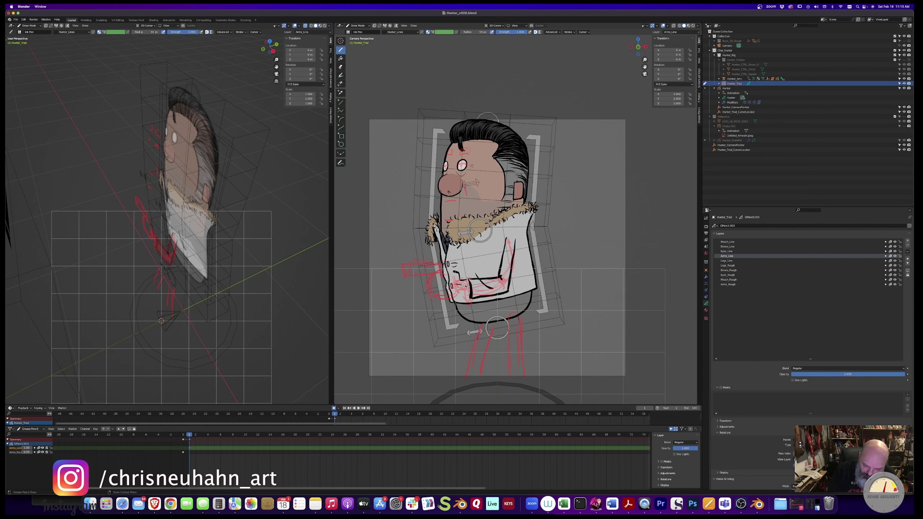
Ink the hand at the jacket's front edge and the gun it holds over the rough sketch
{"action": "mouse_move", "coordinate": [439, 277]}
{"action": "left_mouse_down"}
{"action": "mouse_move", "coordinate": [445, 296]}
{"action": "mouse_move", "coordinate": [463, 294]}
{"action": "left_mouse_up"}
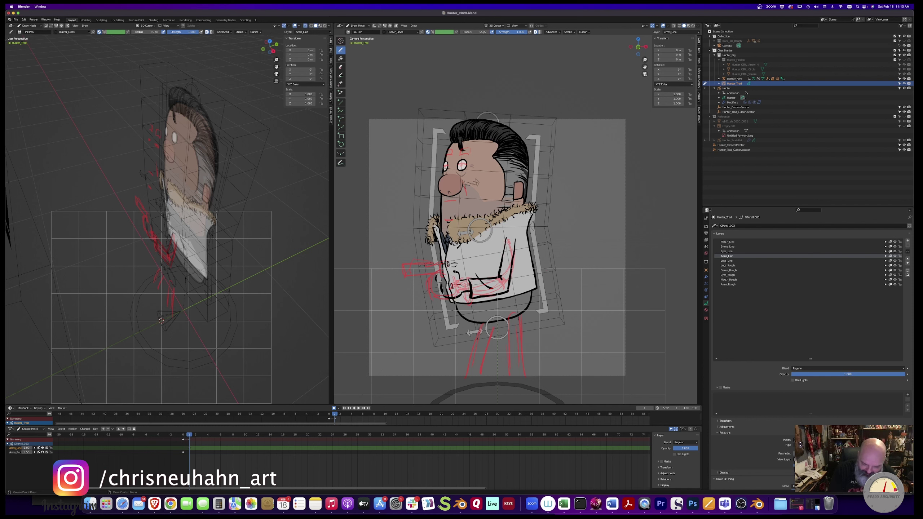
{"action": "mouse_move", "coordinate": [451, 265]}
{"action": "left_mouse_down"}
{"action": "mouse_move", "coordinate": [407, 265]}
{"action": "mouse_move", "coordinate": [408, 276]}
{"action": "mouse_move", "coordinate": [453, 273]}
{"action": "mouse_move", "coordinate": [436, 286]}
{"action": "left_mouse_up"}
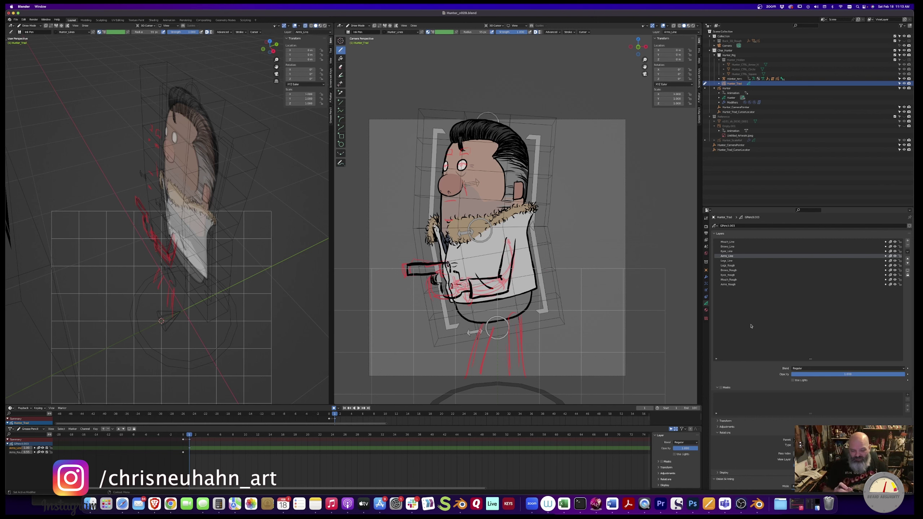
{"action": "left_click_drag", "start_coordinate": [438, 275], "coordinate": [448, 275]}
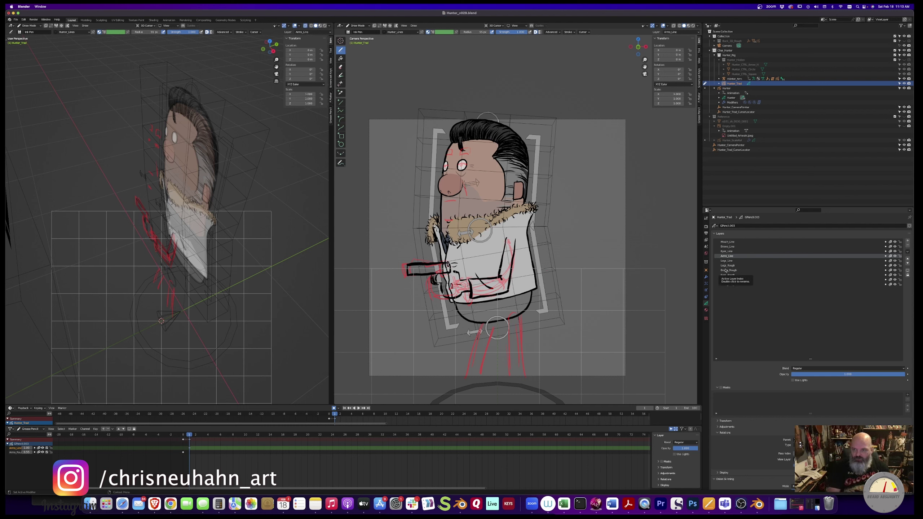
Duplicate the Arms_Line layer with empty keyframes and fill the sleeve on the copy with the Hunter_Jacket_Fill material
{"action": "left_click", "coordinate": [908, 251]}
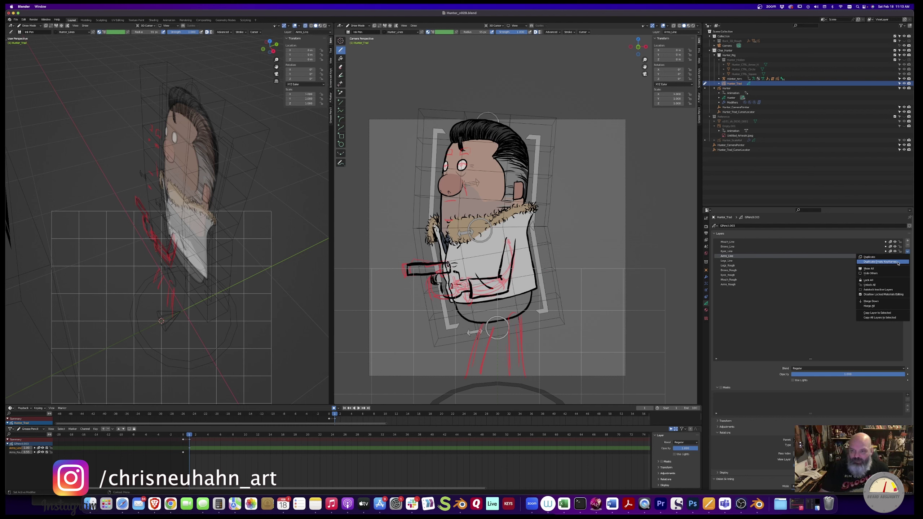
{"action": "left_click", "coordinate": [898, 262]}
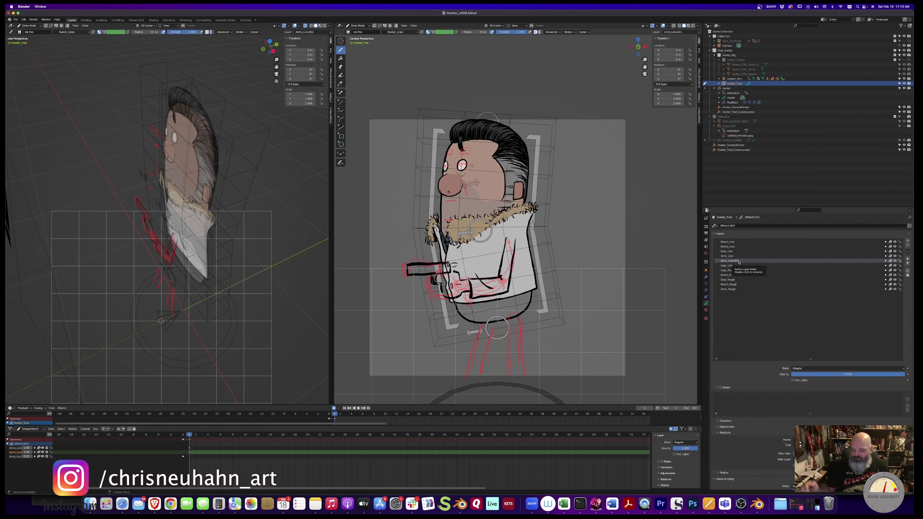
{"action": "left_click", "coordinate": [706, 311]}
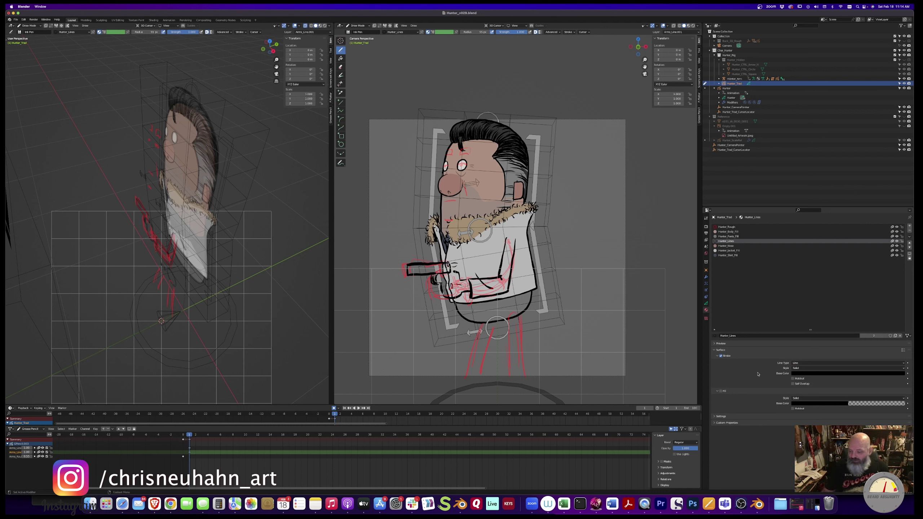
{"action": "left_click", "coordinate": [733, 251]}
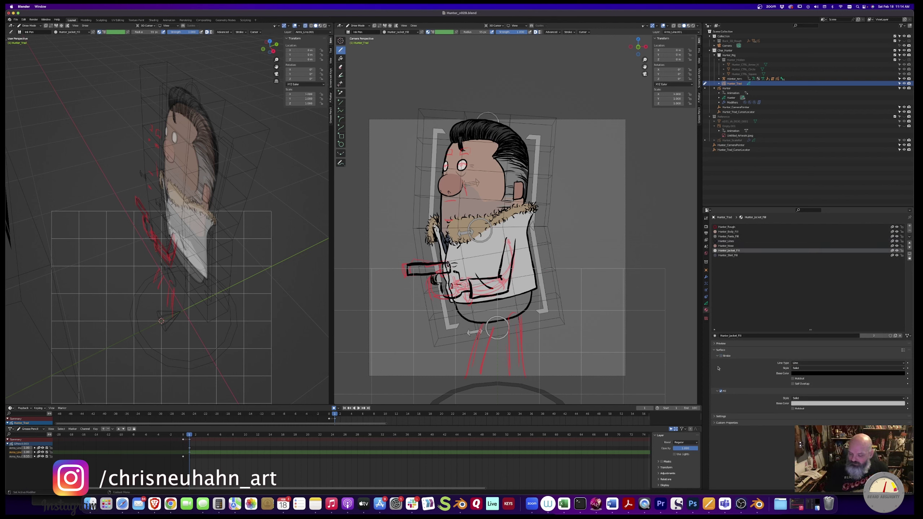
{"action": "left_click", "coordinate": [706, 303]}
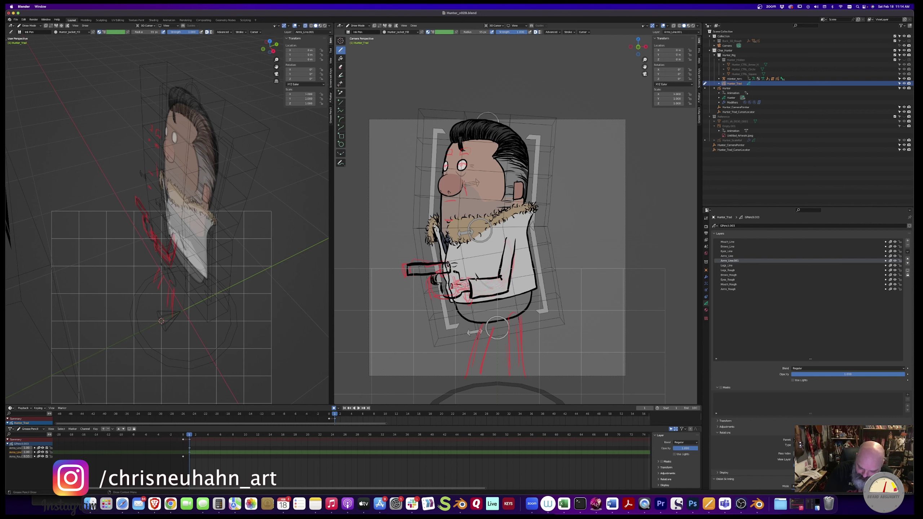
Fill the hand with the Hunter_Body_Fill material and the gun with Hunter_Shirt_Fill
{"action": "left_click", "coordinate": [706, 310]}
{"action": "left_click", "coordinate": [727, 232]}
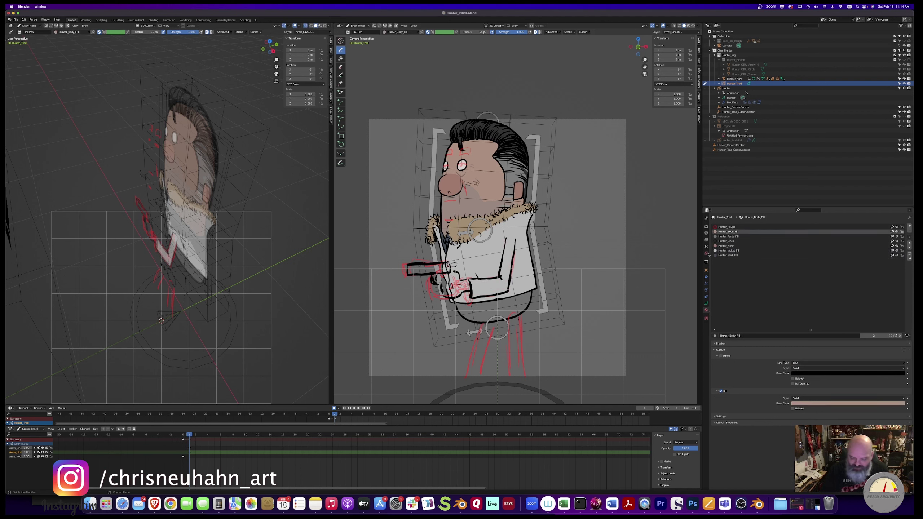
{"action": "mouse_move", "coordinate": [466, 273]}
{"action": "left_mouse_down"}
{"action": "mouse_move", "coordinate": [437, 286]}
{"action": "mouse_move", "coordinate": [441, 296]}
{"action": "mouse_move", "coordinate": [463, 296]}
{"action": "left_mouse_up"}
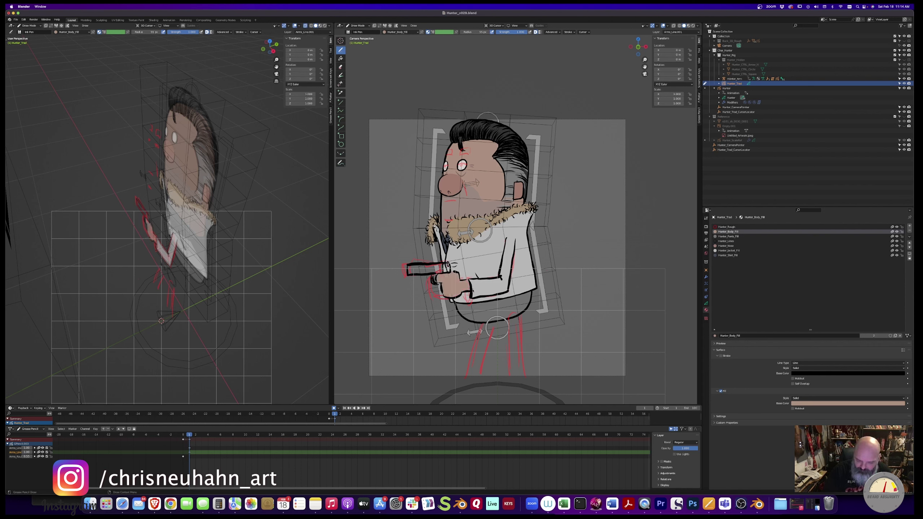
{"action": "left_click", "coordinate": [734, 255]}
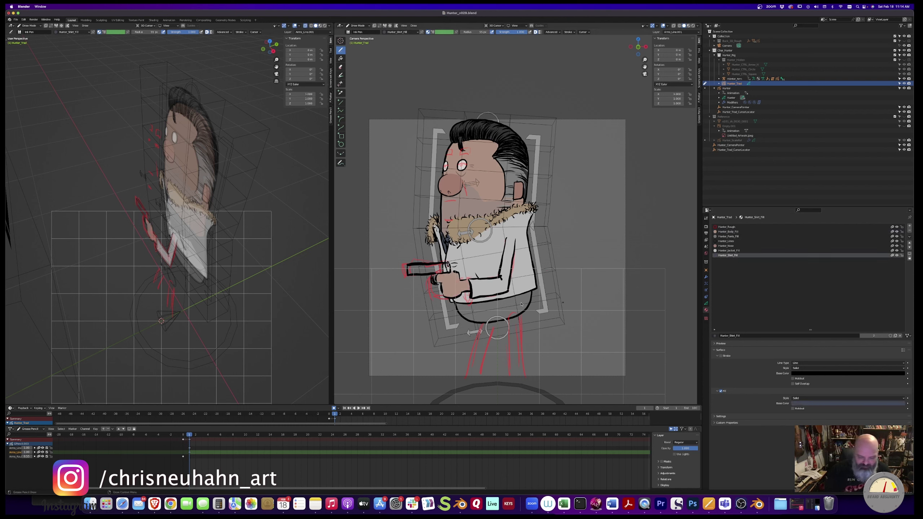
{"action": "left_click_drag", "start_coordinate": [407, 267], "coordinate": [449, 268]}
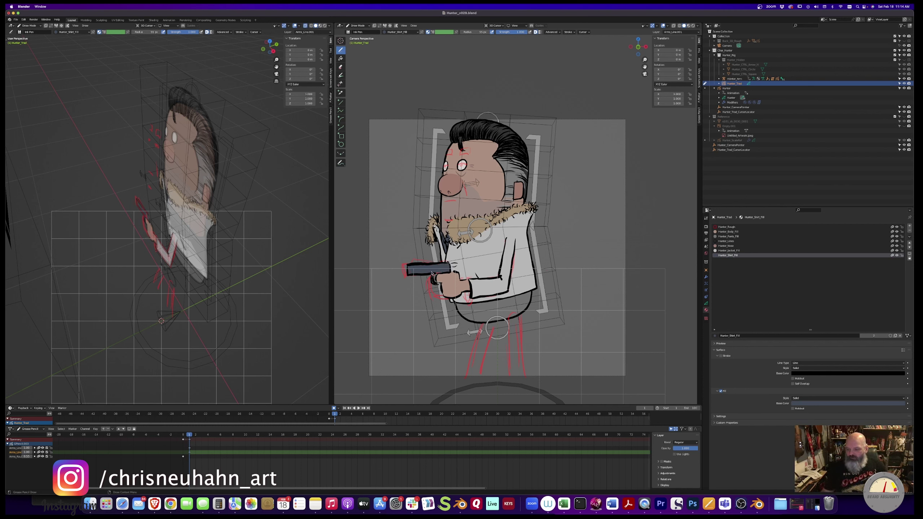
Draw the eyelid lines on both eyes in the Eyes_Line layer with the Hunter_Lines material
{"action": "left_click", "coordinate": [726, 241]}
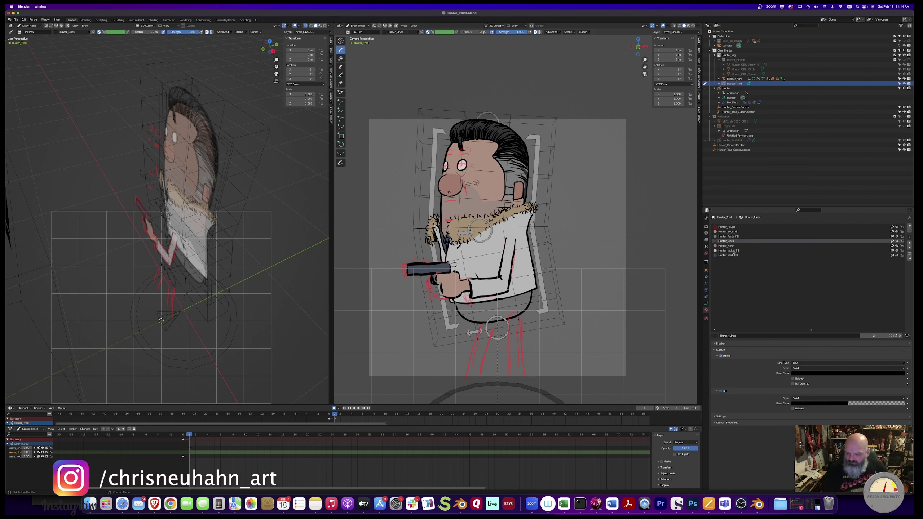
{"action": "key", "text": "ctrl+shift+Tab"}
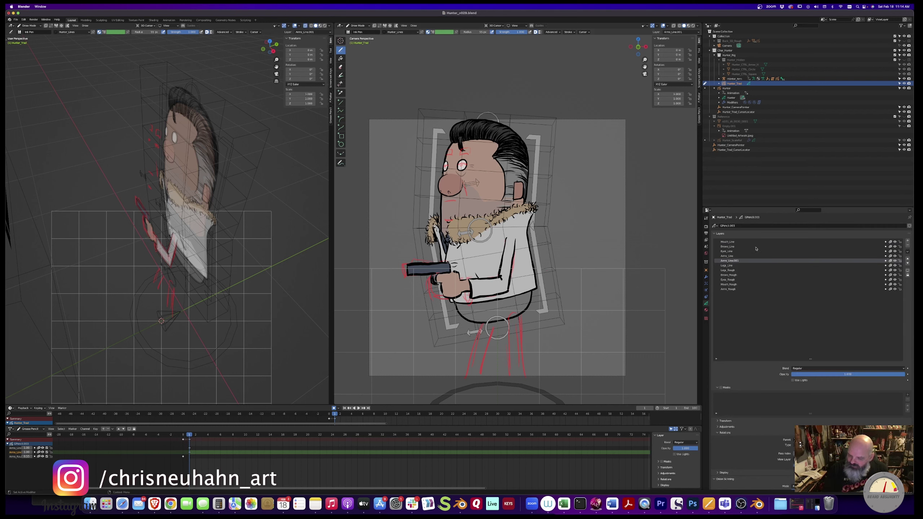
{"action": "left_click", "coordinate": [729, 252]}
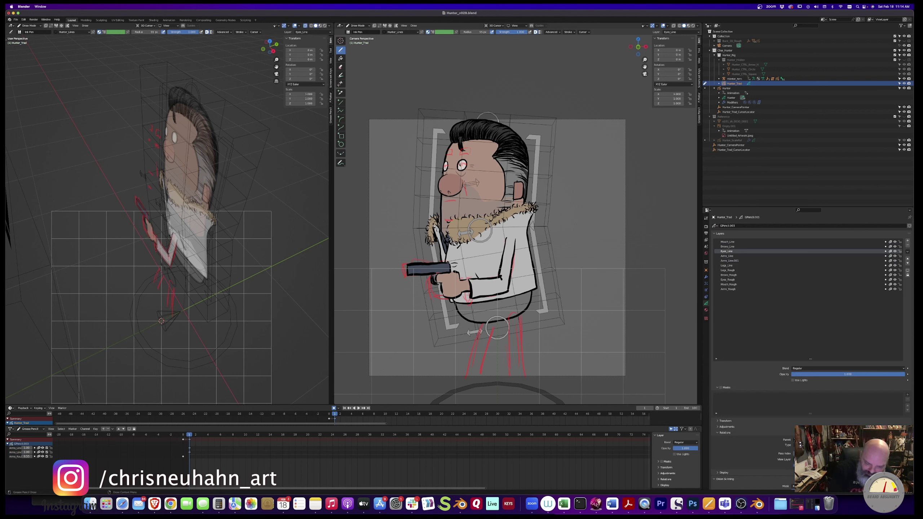
{"action": "key", "text": "i"}
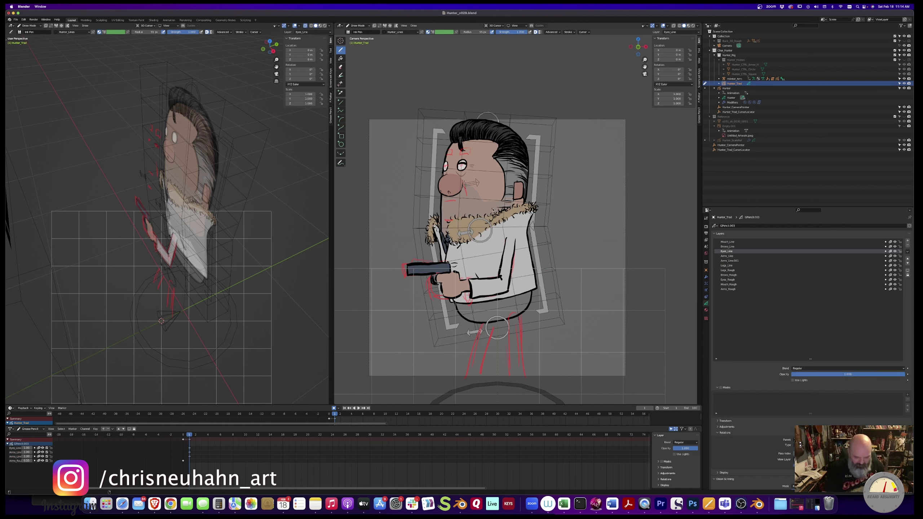
{"action": "scroll", "coordinate": [510, 171], "scroll_direction": "up", "scroll_amount": 2}
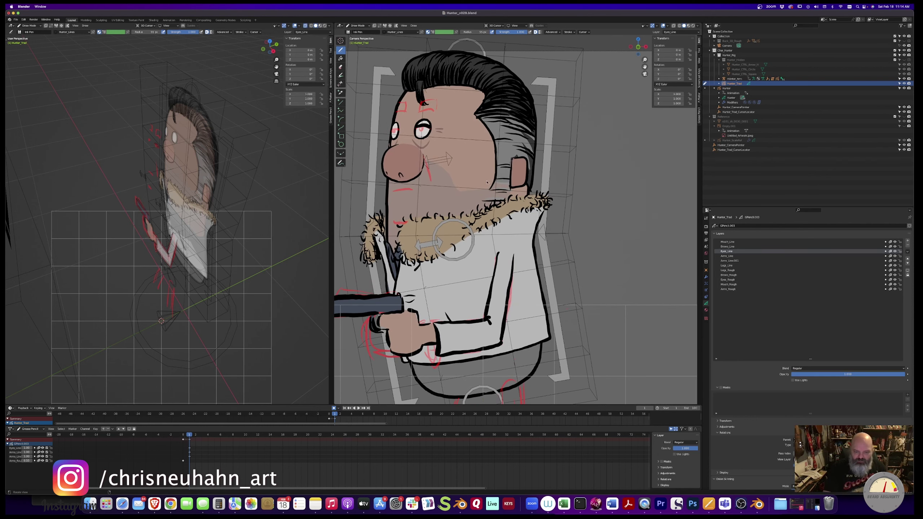
{"action": "scroll", "coordinate": [576, 278], "scroll_direction": "up", "scroll_amount": 2}
{"action": "scroll", "coordinate": [571, 278], "scroll_direction": "up", "scroll_amount": 1}
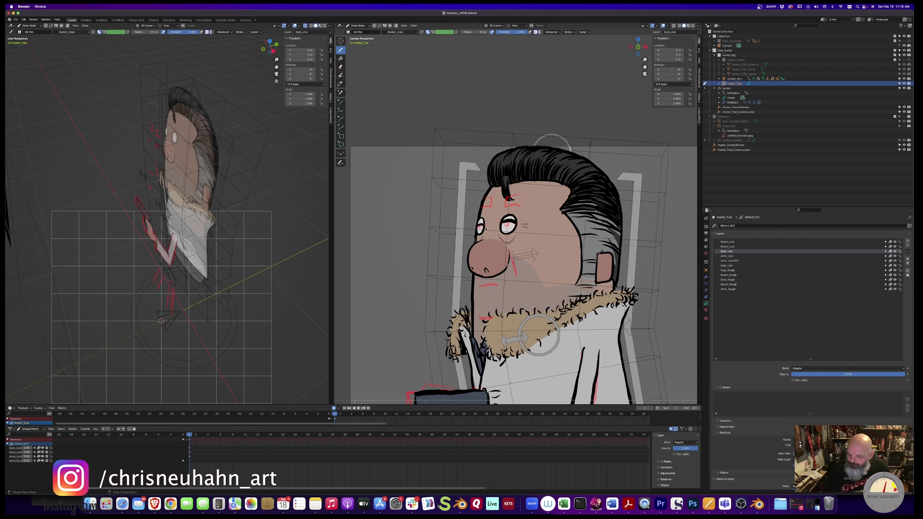
Duplicate the Eyes_Line layer and fill the upper eyelids with the Hunter_Nose material, undoing the stray fill over the forehead
{"action": "left_click", "coordinate": [908, 251]}
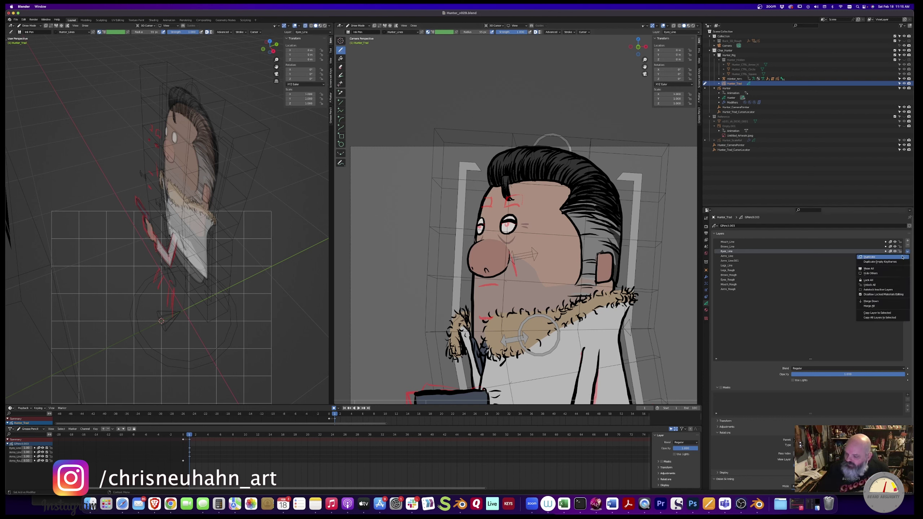
{"action": "left_click", "coordinate": [706, 310]}
{"action": "left_click", "coordinate": [728, 246]}
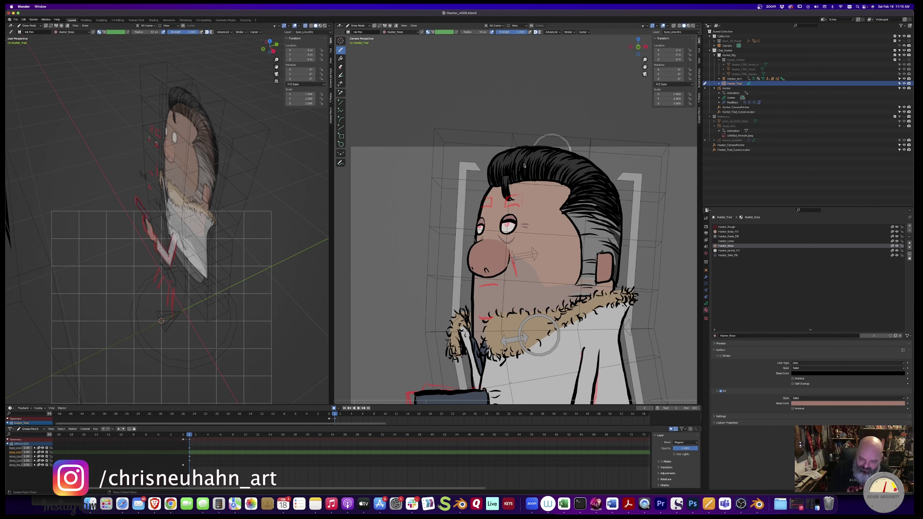
{"action": "mouse_move", "coordinate": [476, 189]}
{"action": "left_mouse_down"}
{"action": "mouse_move", "coordinate": [527, 151]}
{"action": "mouse_move", "coordinate": [487, 204]}
{"action": "left_mouse_up"}
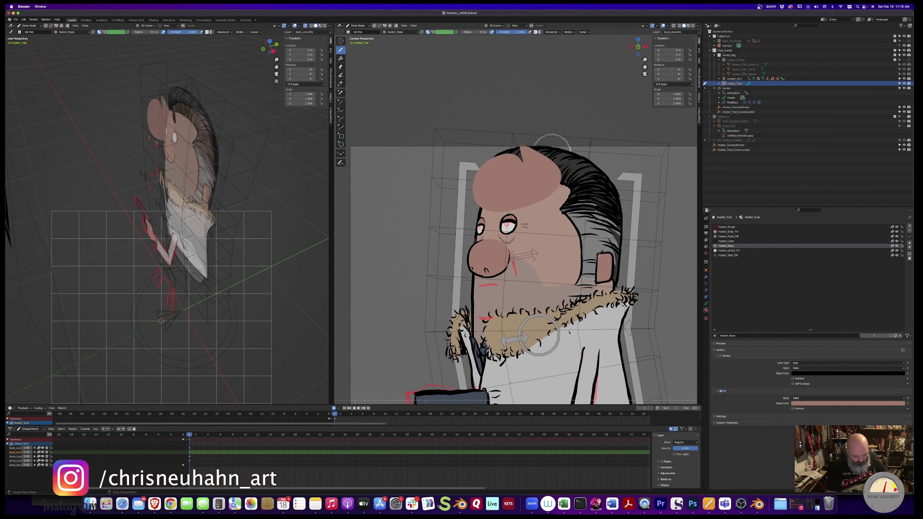
{"action": "key", "text": "ctrl+z"}
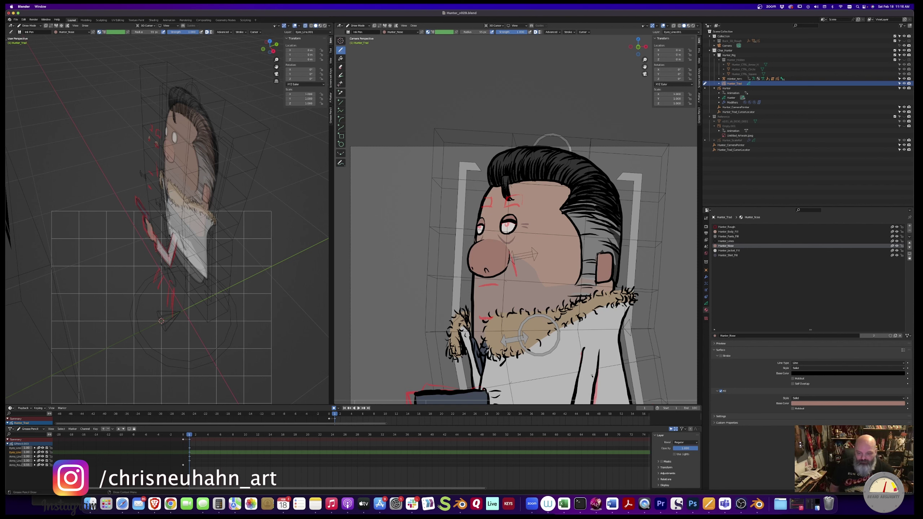
Draw black pupils in both eyes on the Eyes_Line layer with the Hunter_Lines material
{"action": "left_click", "coordinate": [726, 240]}
{"action": "left_click", "coordinate": [707, 303]}
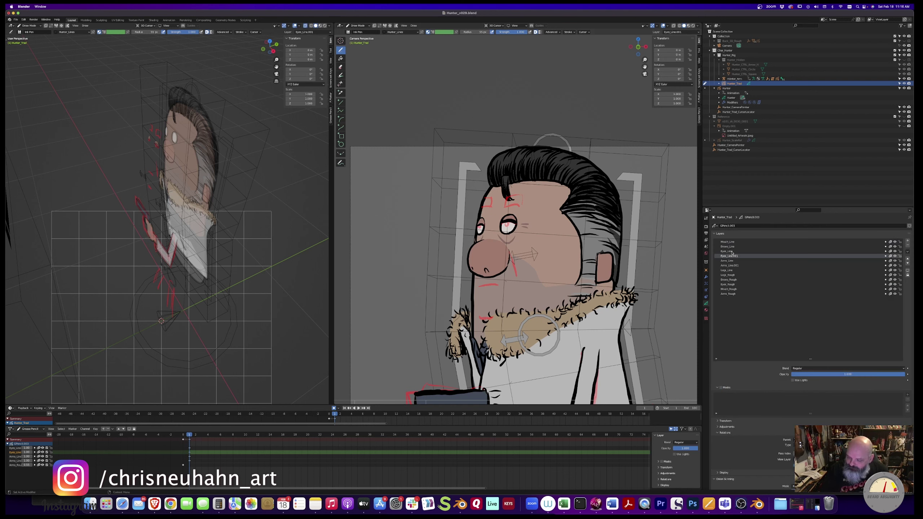
{"action": "left_click", "coordinate": [729, 251]}
{"action": "left_click_drag", "start_coordinate": [506, 224], "coordinate": [480, 232]}
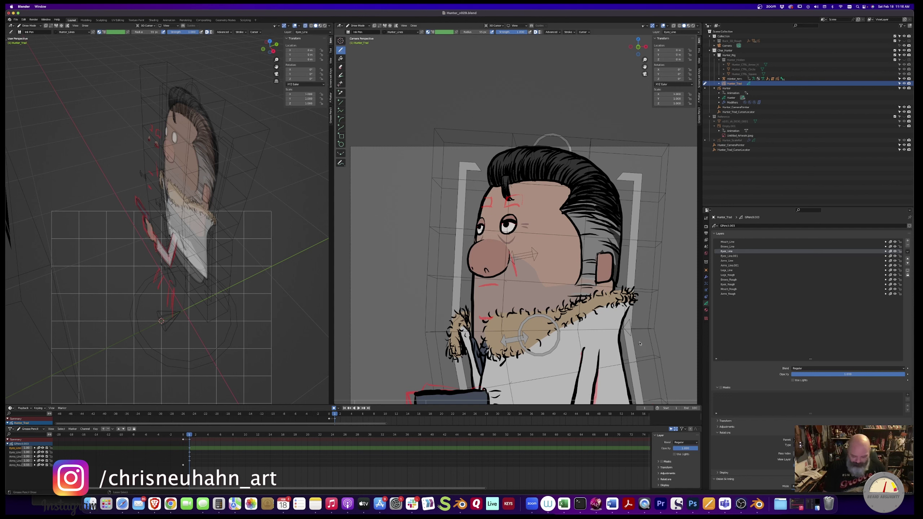
Switch Hunter_Trad to Object Mode and go back one frame to the rig's front-facing pose
{"action": "key", "text": "ctrl+Tab"}
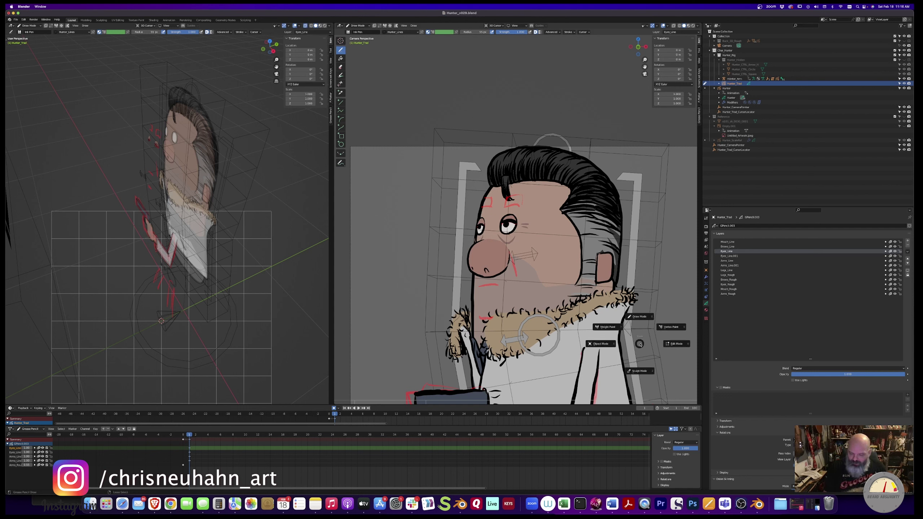
{"action": "left_click", "coordinate": [611, 345]}
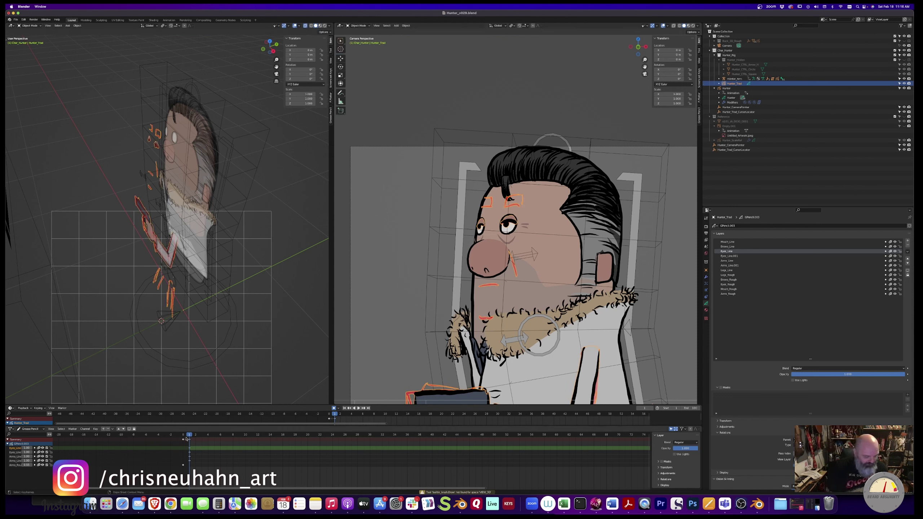
{"action": "left_click", "coordinate": [184, 435]}
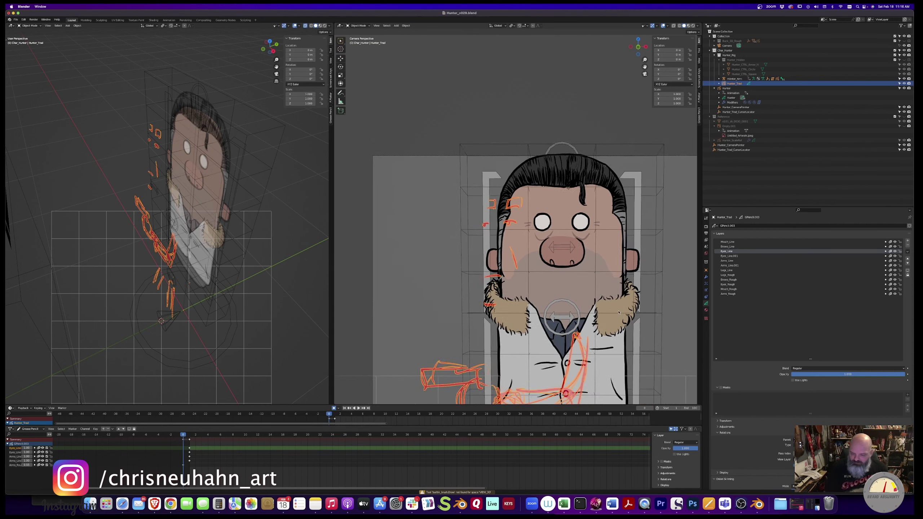
Hide Hunter_Trad, select the Hunter_Arm armature and switch it to Pose Mode
{"action": "scroll", "coordinate": [516, 219], "scroll_direction": "down", "scroll_amount": 3}
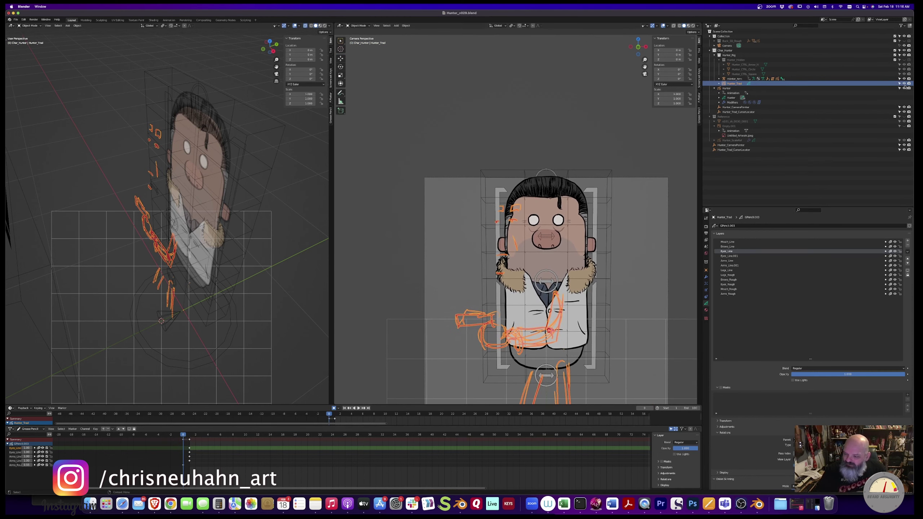
{"action": "left_click", "coordinate": [734, 78]}
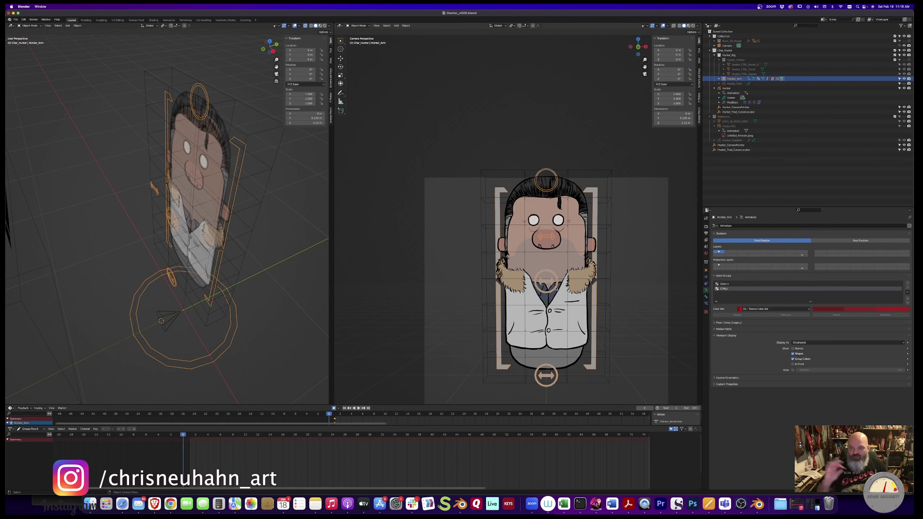
{"action": "scroll", "coordinate": [633, 351], "scroll_direction": "up", "scroll_amount": 2}
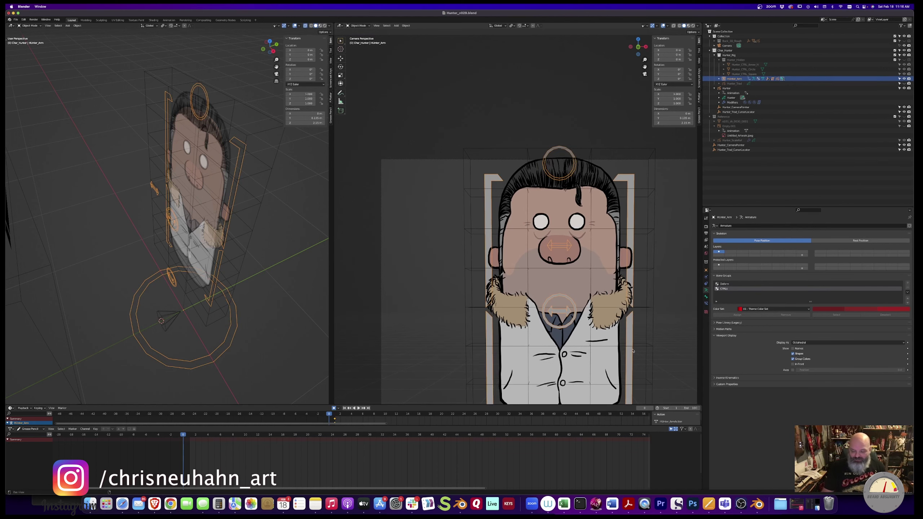
{"action": "middle_click_drag", "start_coordinate": [633, 351], "coordinate": [548, 309], "text": "shift"}
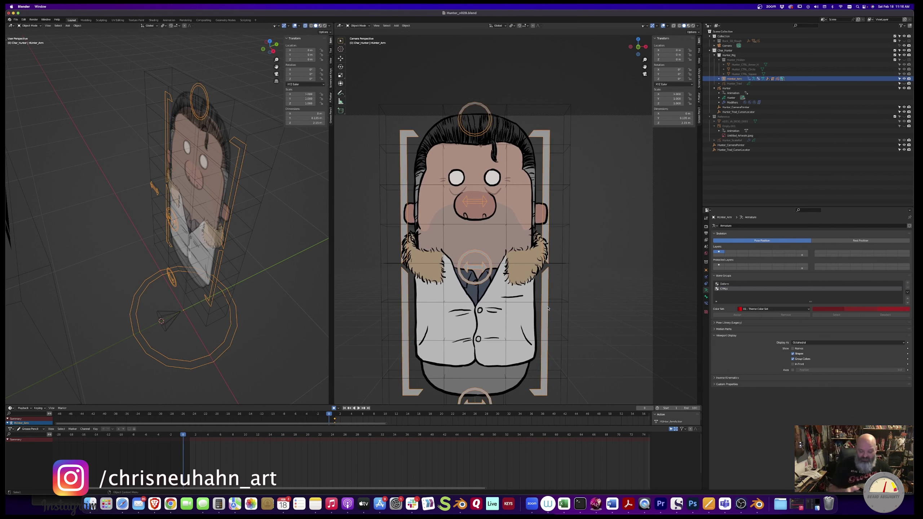
{"action": "key", "text": "ctrl+Tab"}
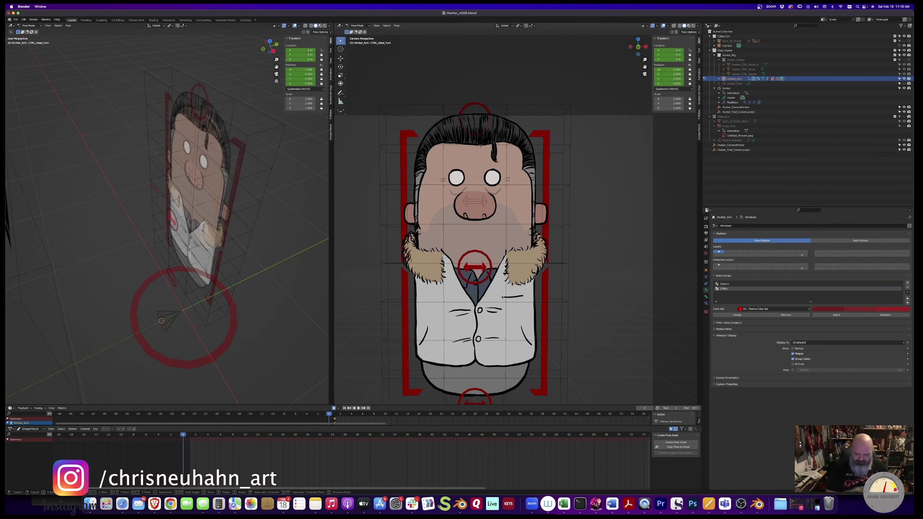
Test turning the head with CTRL_Head_Turn up to a side profile, cancelling each move, and select the control over the nose
{"action": "key", "text": "g"}
{"action": "key", "text": "Escape"}
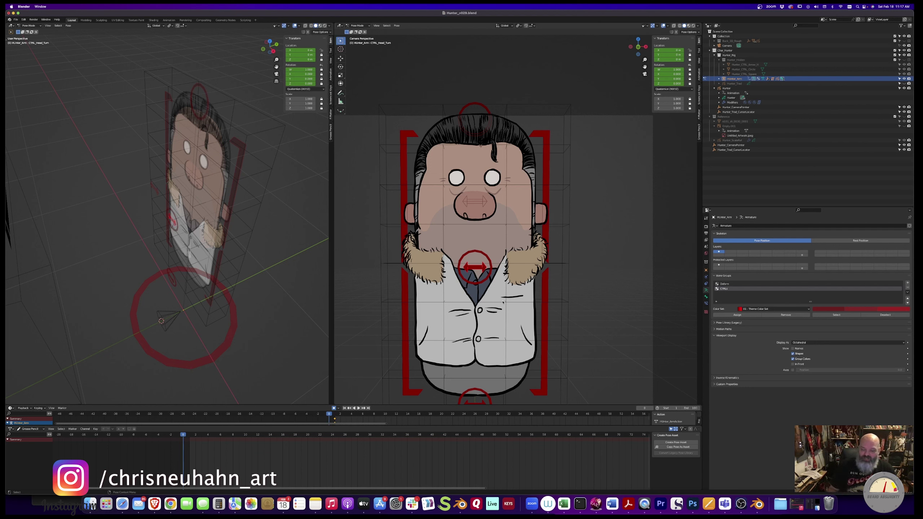
{"action": "key", "text": "g"}
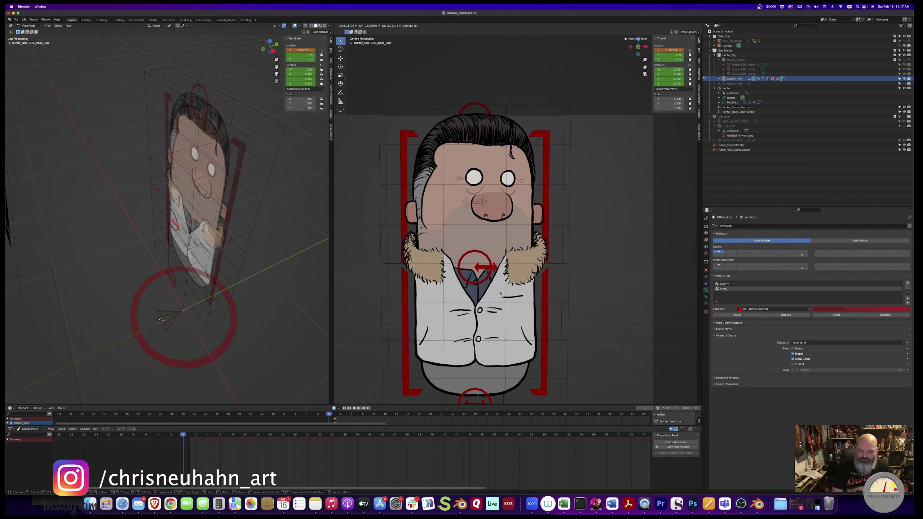
{"action": "key", "text": "Escape"}
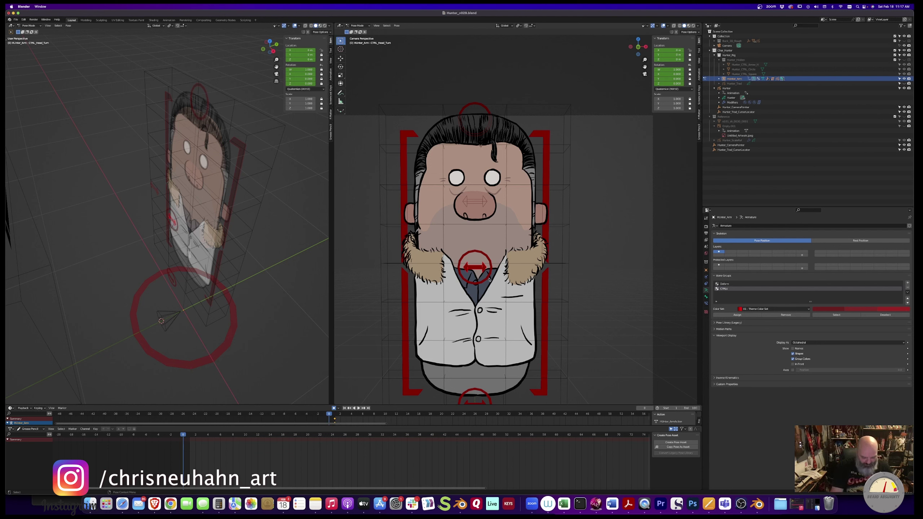
{"action": "key", "text": "g"}
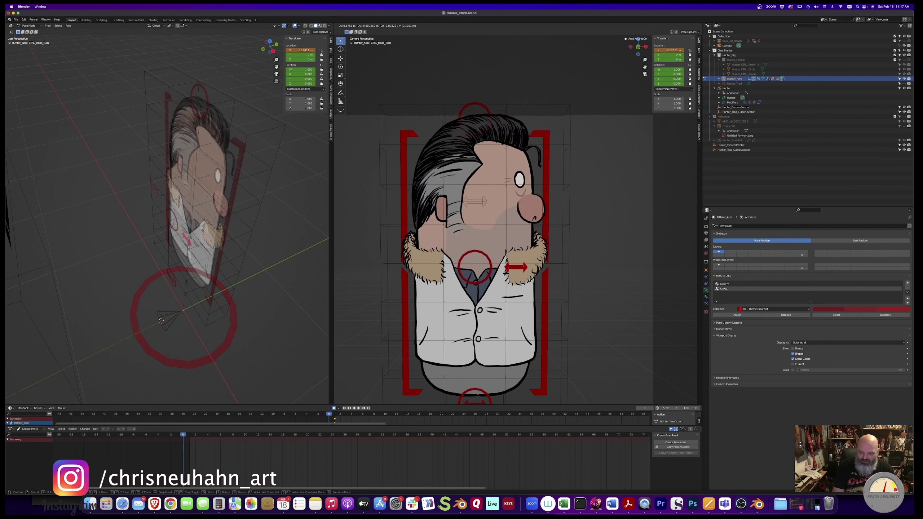
{"action": "key", "text": "Escape"}
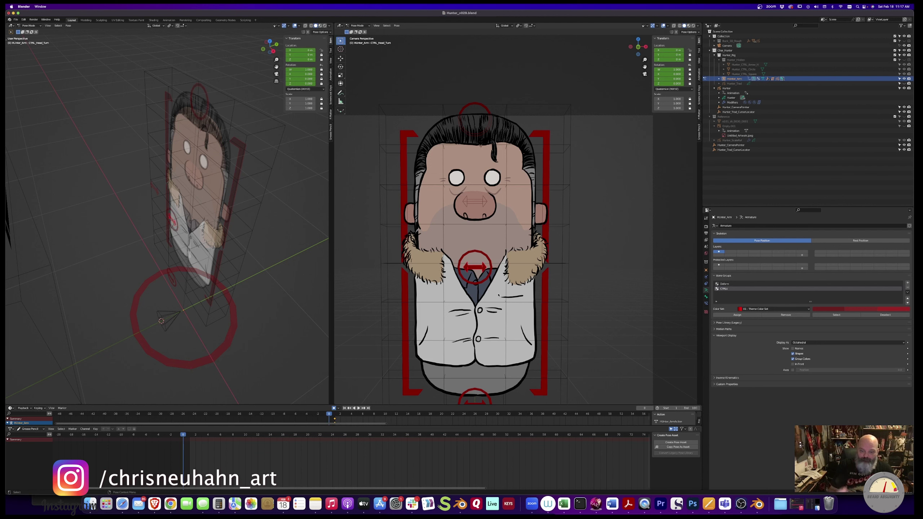
{"action": "left_click", "coordinate": [499, 296]}
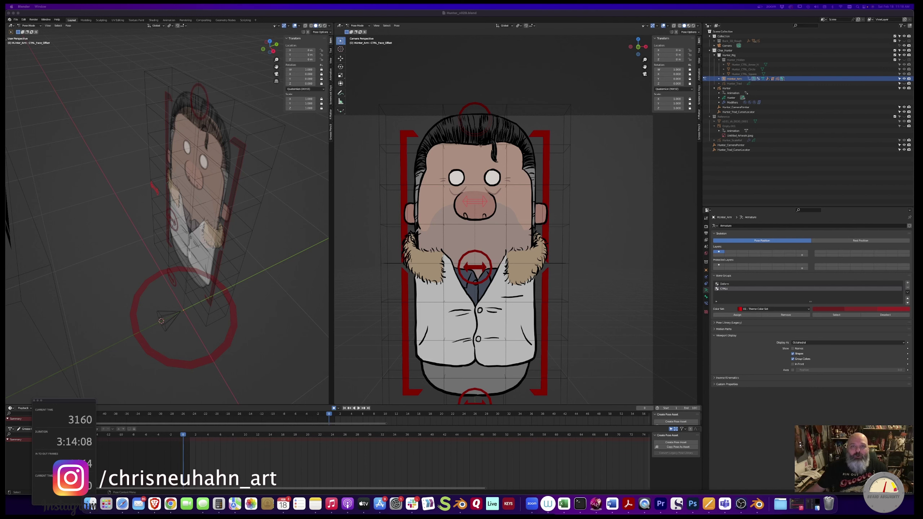
Switch to the Juan de Oaxaca Blender file, play its timeline and test-move the head top and neck controls, cancelling each move
{"action": "key", "text": "super+Tab"}
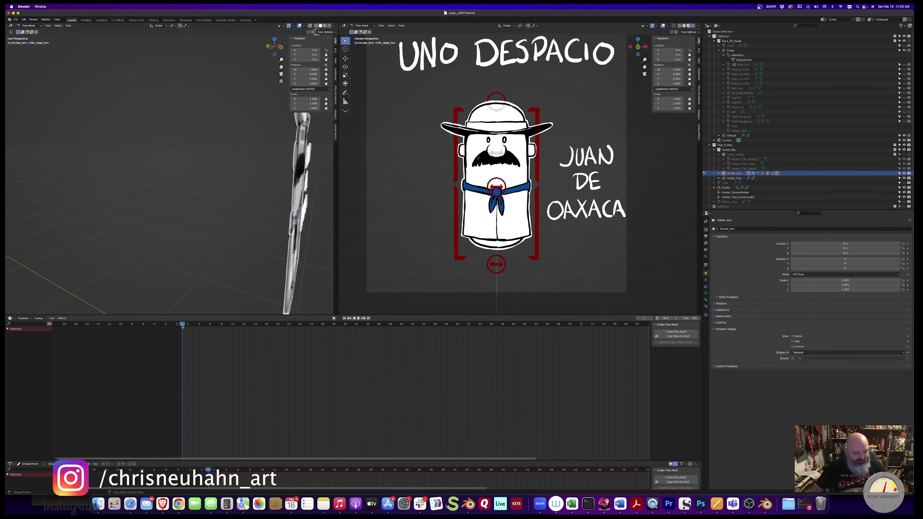
{"action": "key", "text": "space"}
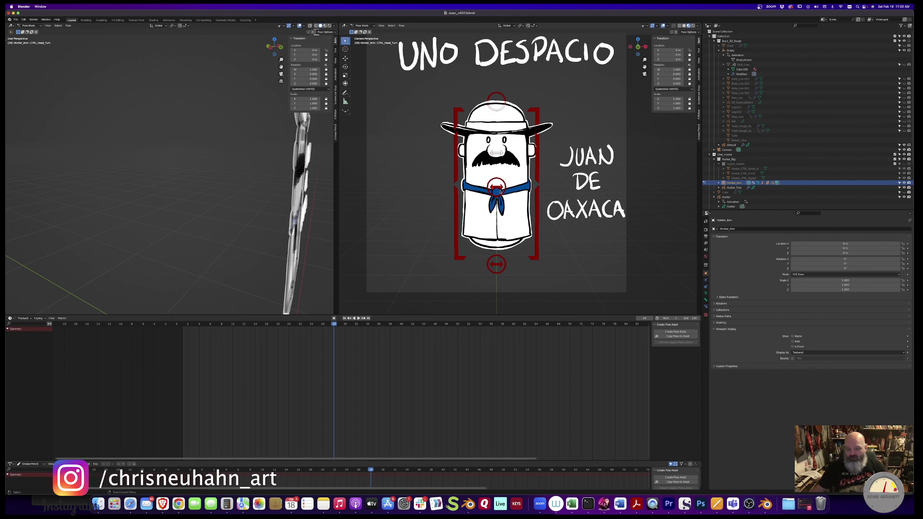
{"action": "left_click_drag", "start_coordinate": [499, 189], "coordinate": [502, 95]}
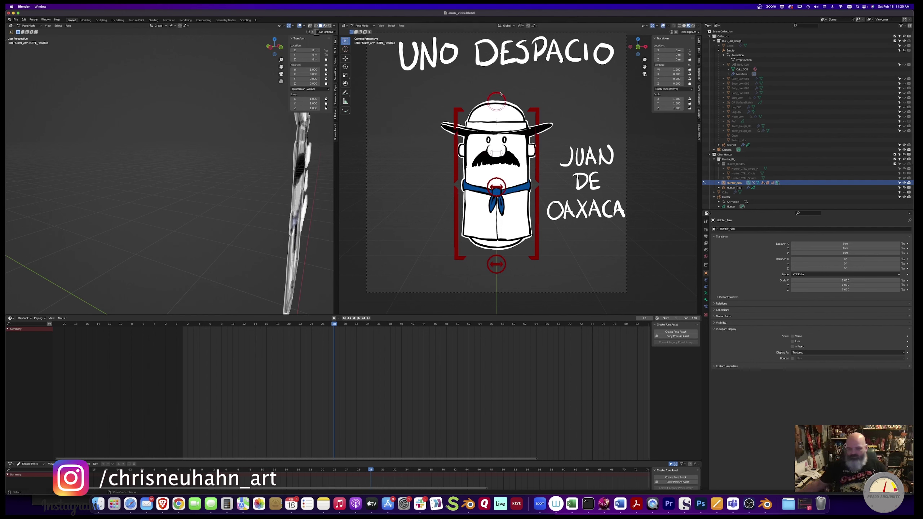
{"action": "key", "text": "g"}
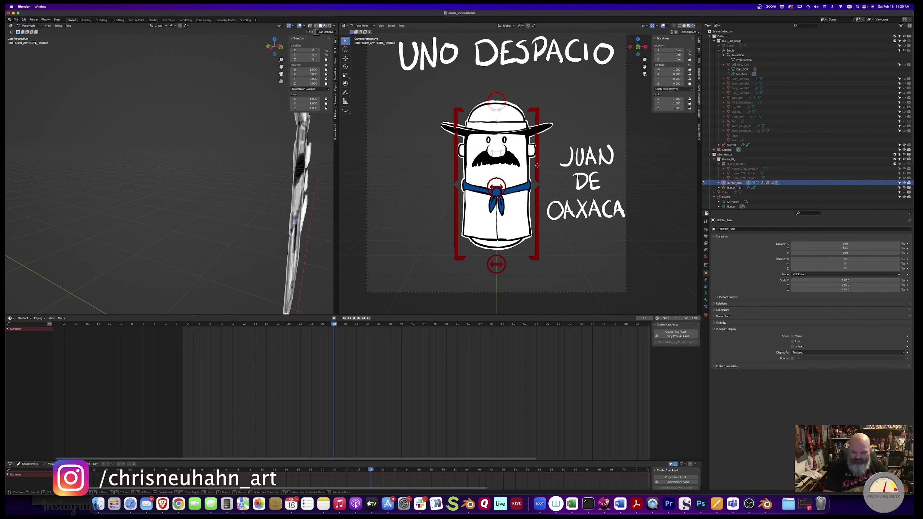
{"action": "key", "text": "Escape"}
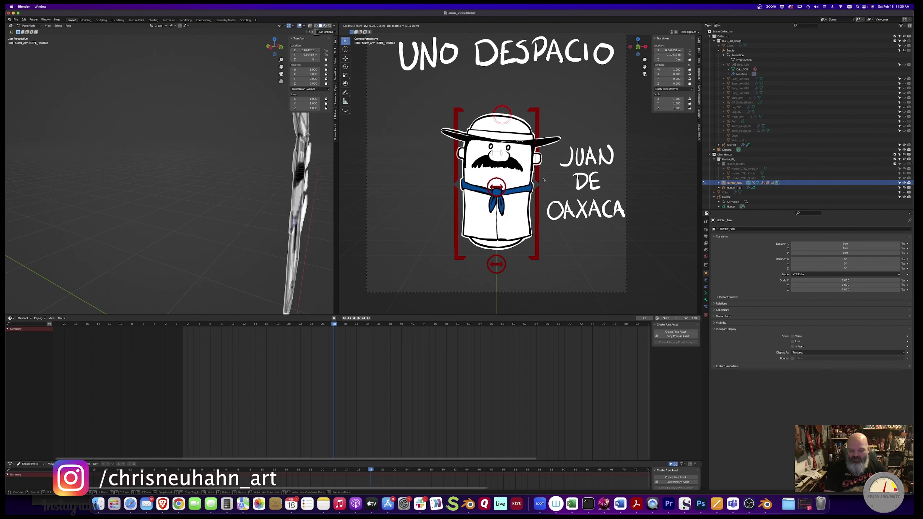
{"action": "key", "text": "g"}
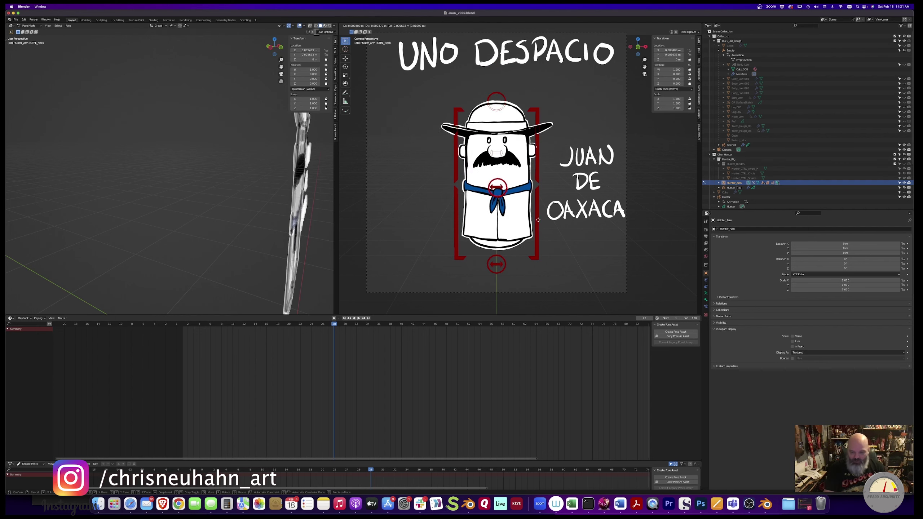
{"action": "key", "text": "Escape"}
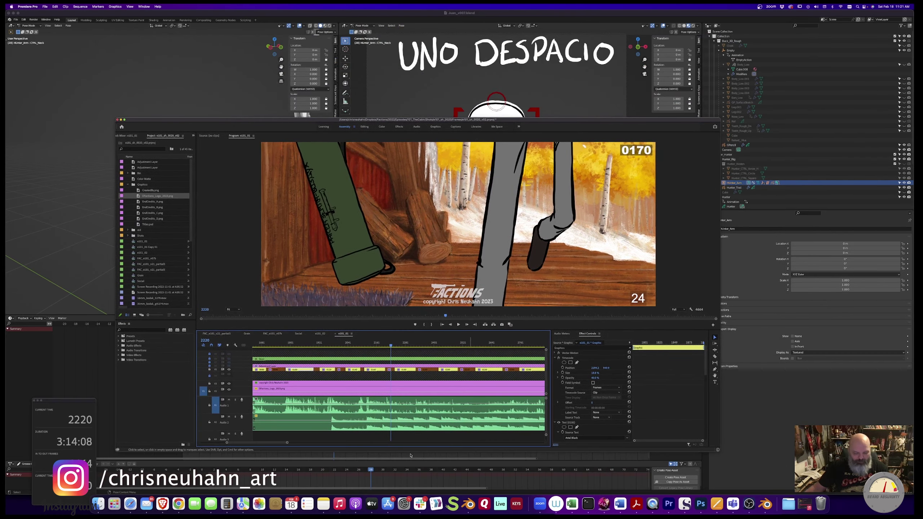
Move the playhead of the Premiere Pro sequence to frame 2217 and hide Premiere Pro to return to Blender
{"action": "left_click_drag", "start_coordinate": [391, 348], "coordinate": [390, 347]}
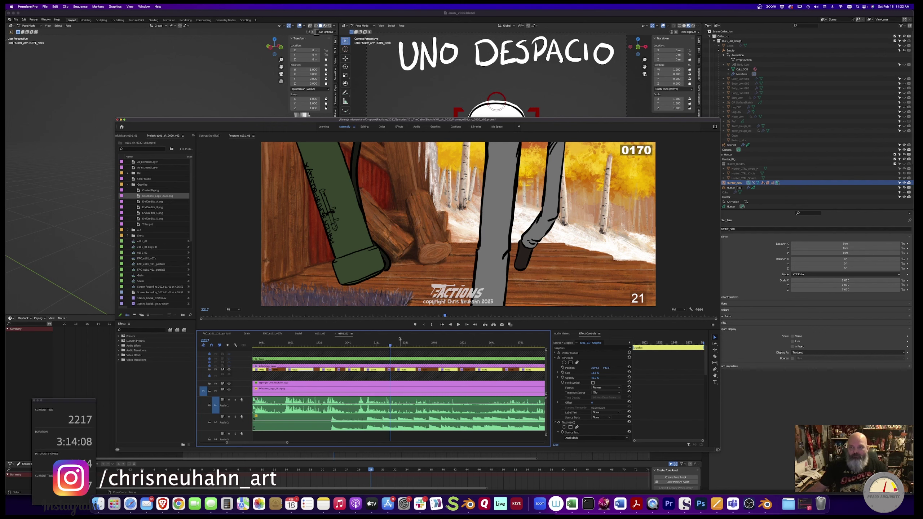
{"action": "key", "text": "super+h"}
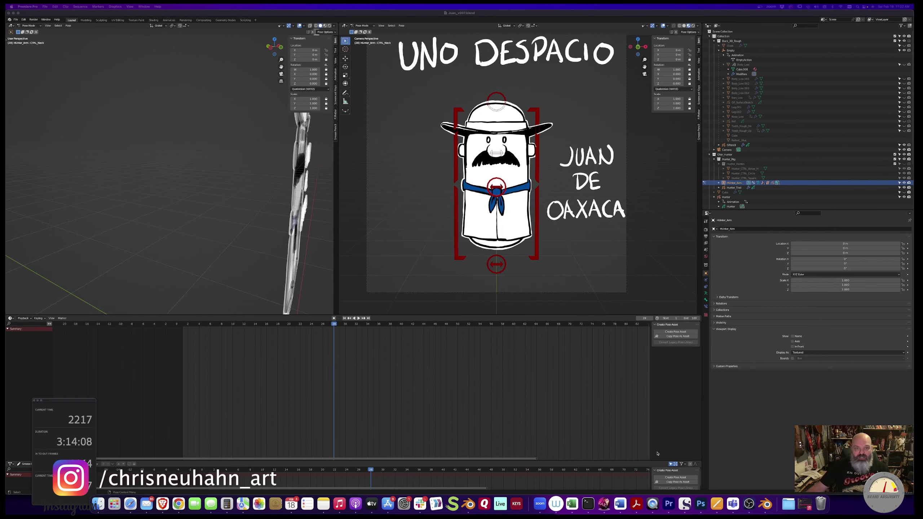